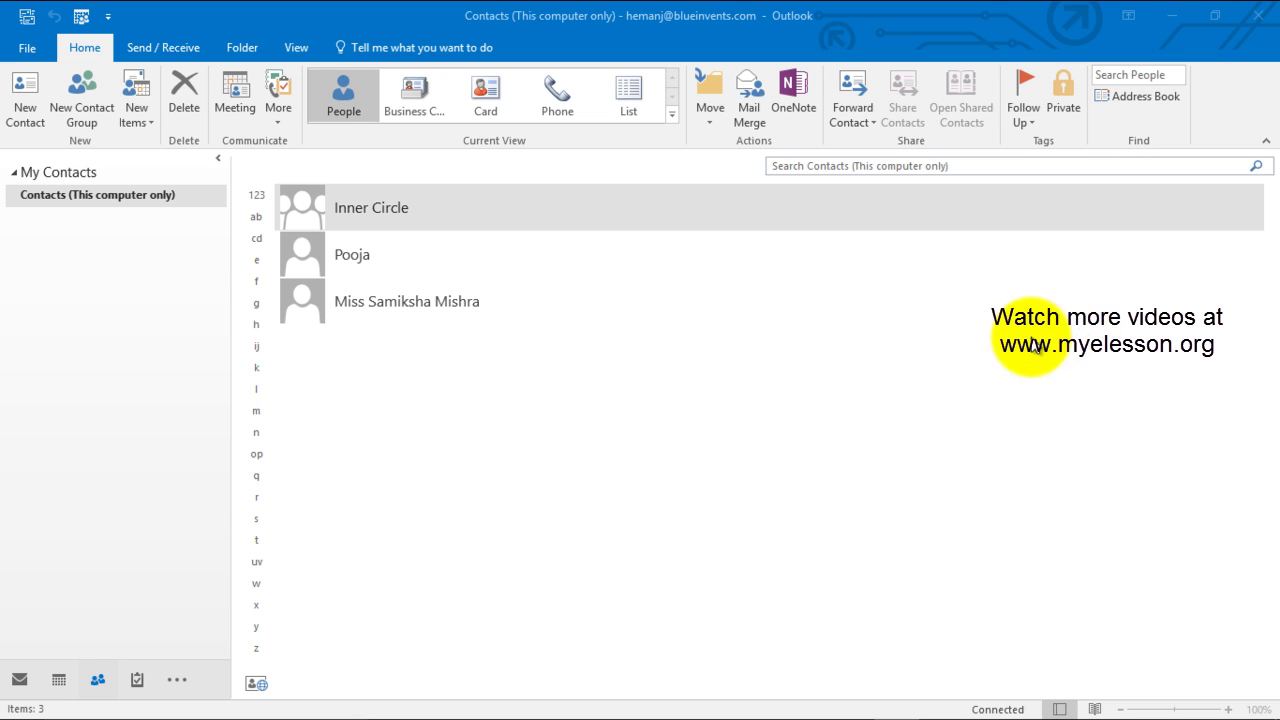
Step: Start a new blank contact and enter the person's full name
mouse_move(20, 700)
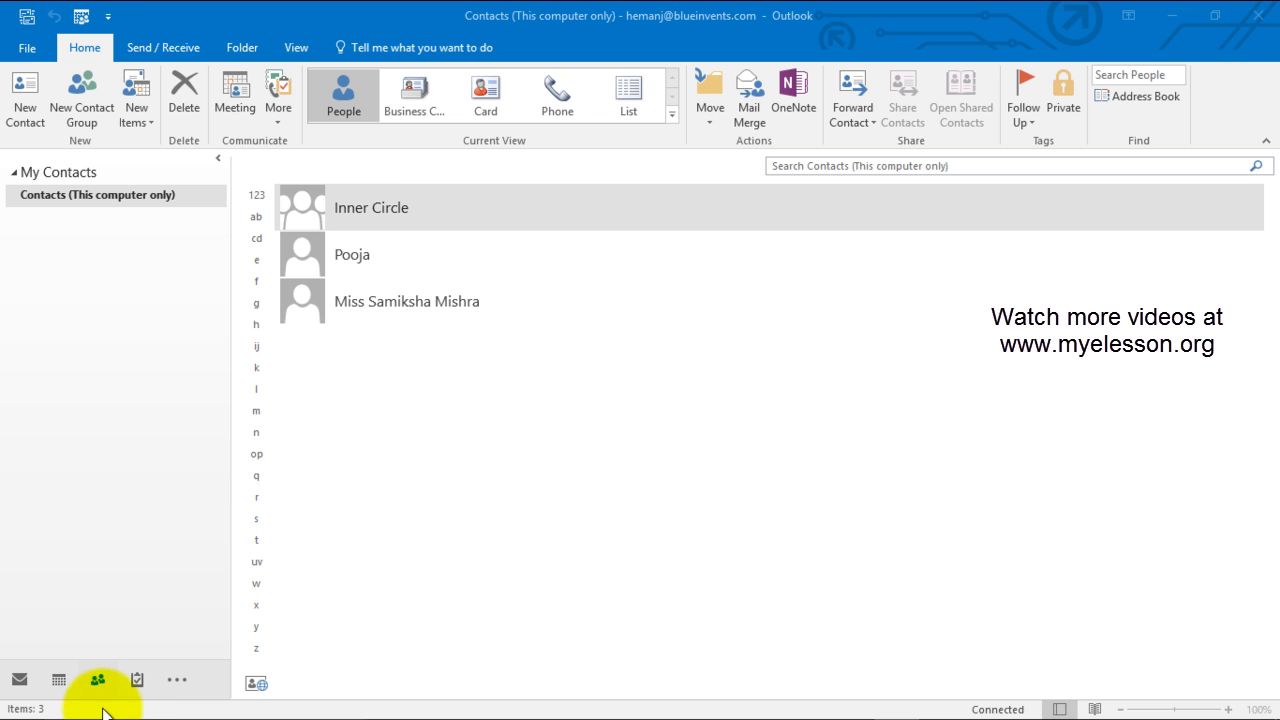
click(33, 170)
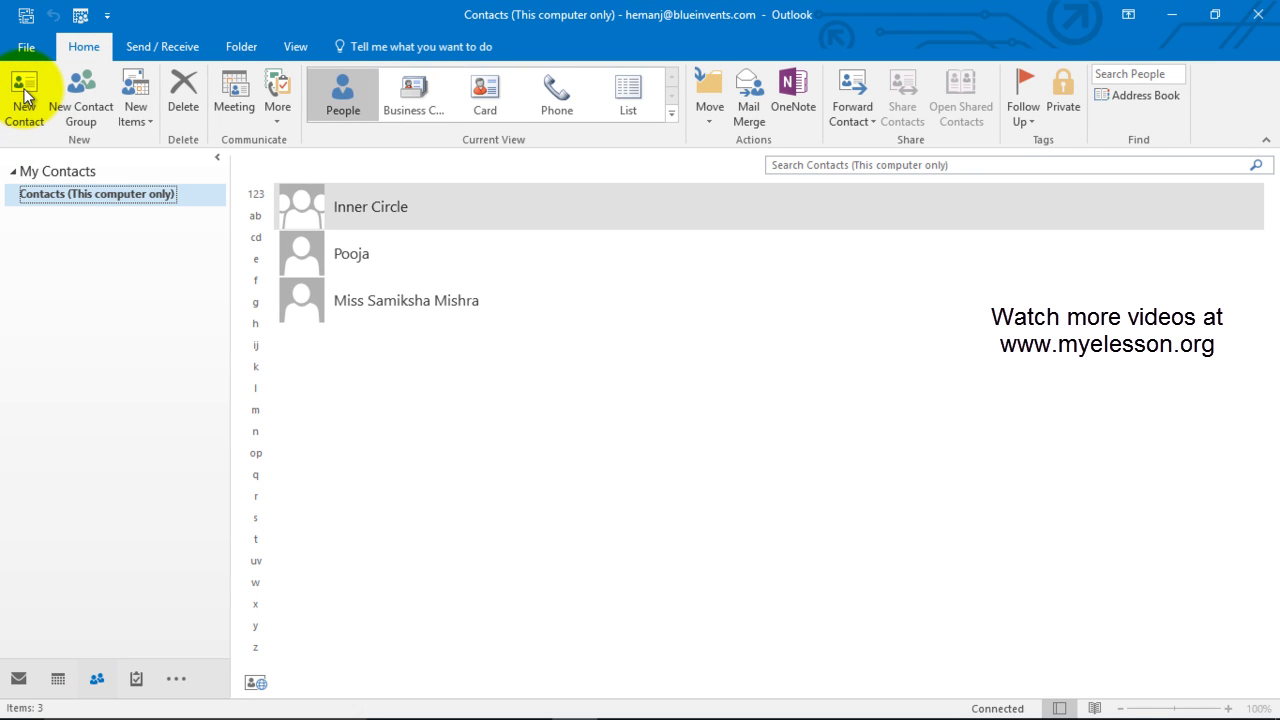
click(24, 95)
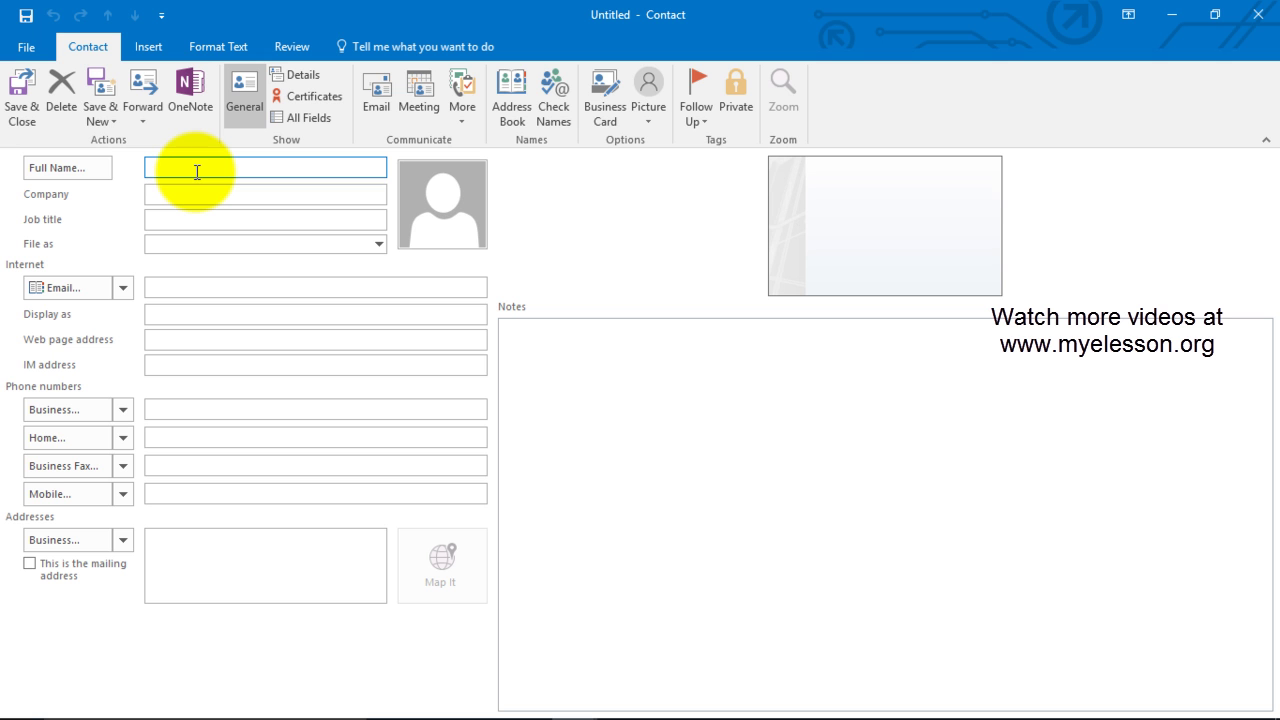
text(Swarna)
key(Tab)
key(Return)
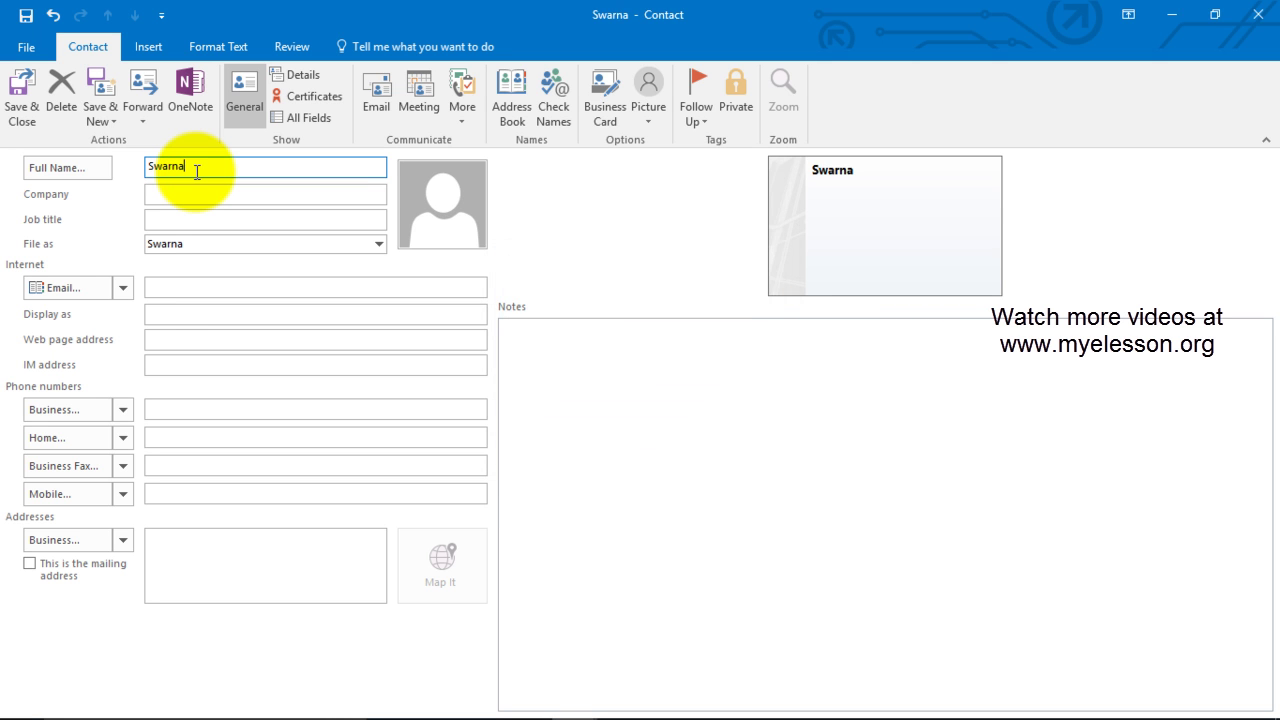
Step: Set the company to Myelesson and the job title to Sales Mnager
click(197, 200)
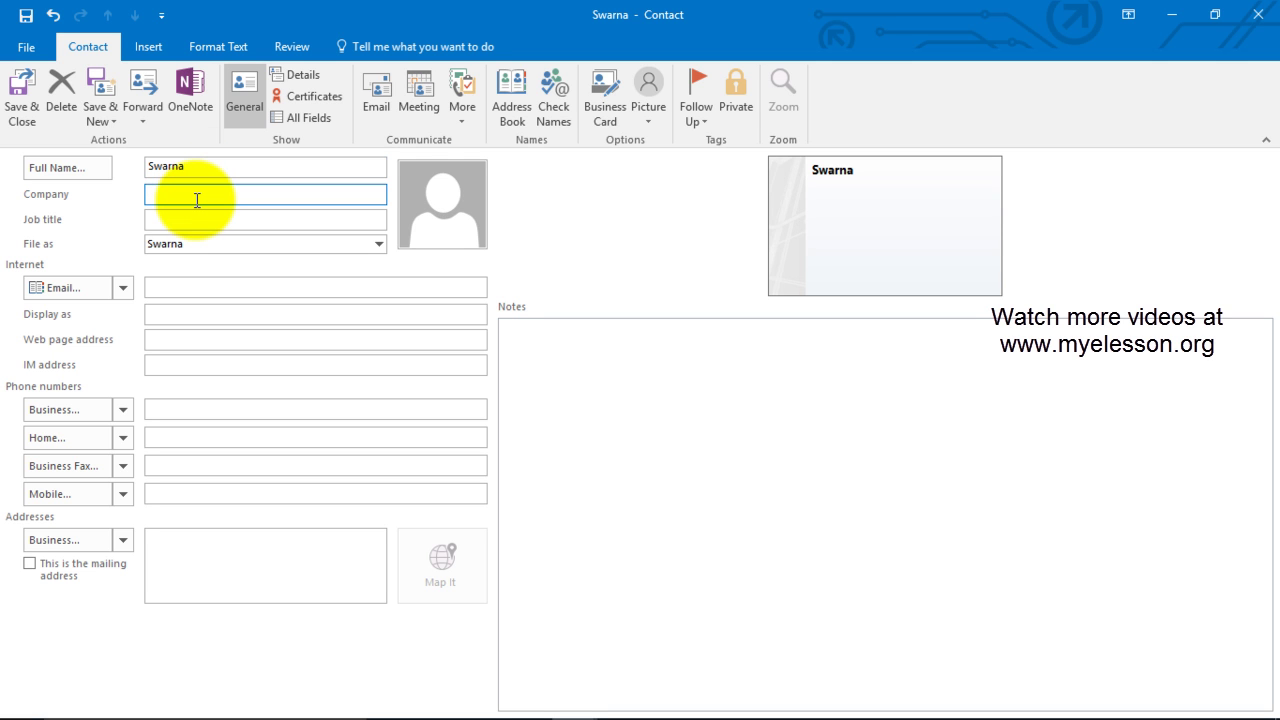
text(Myelesson)
key(Tab)
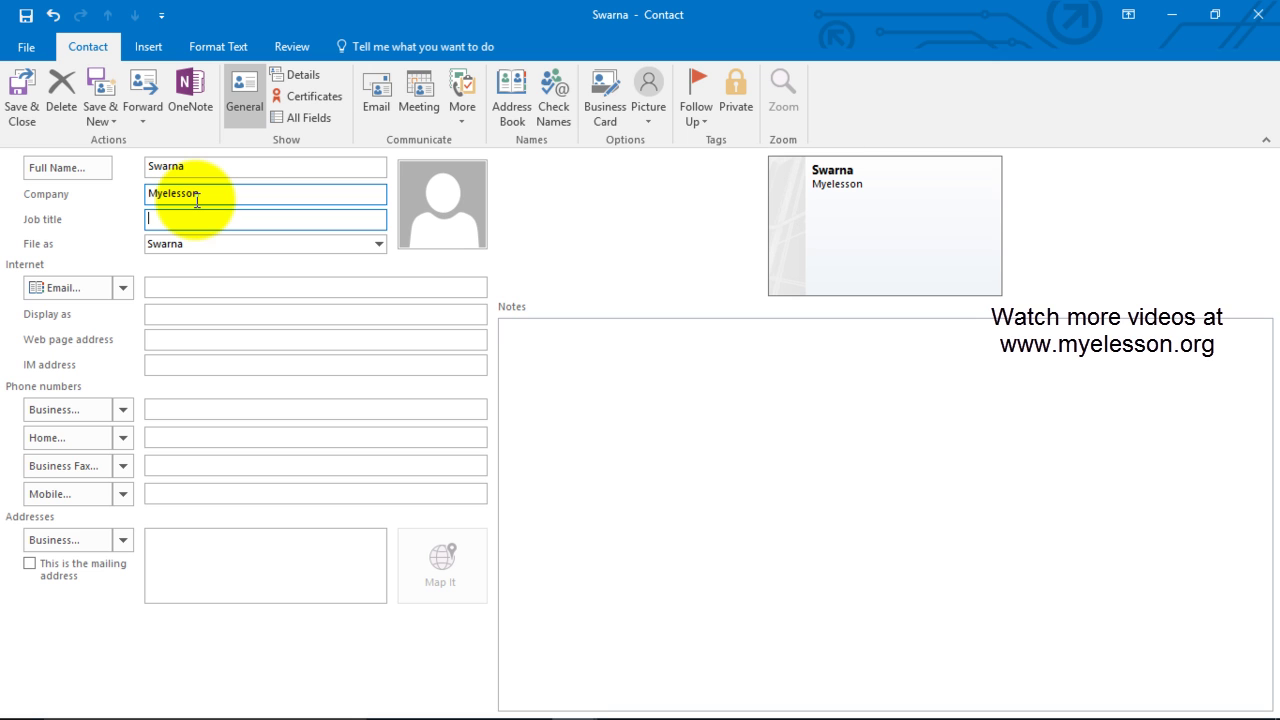
text(Sales Mnager)
Step: Enter the contact's e-mail address by picking the autocomplete suggestion
click(189, 290)
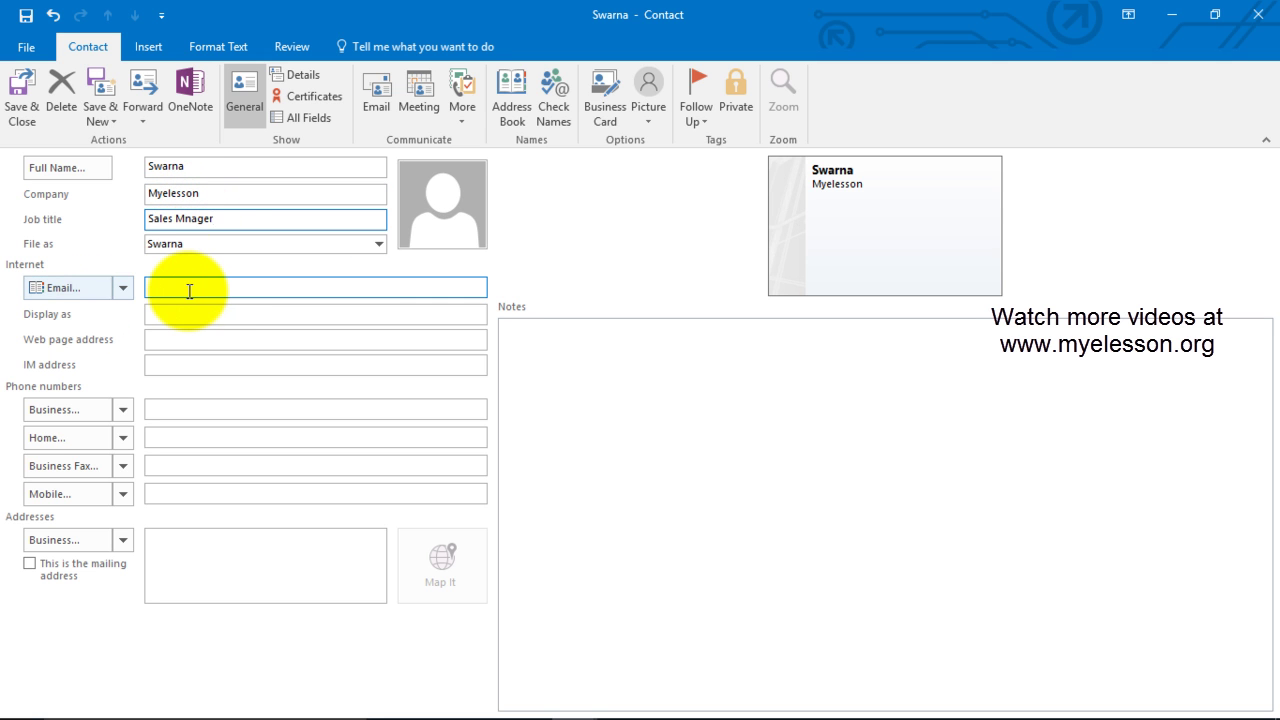
text(user)
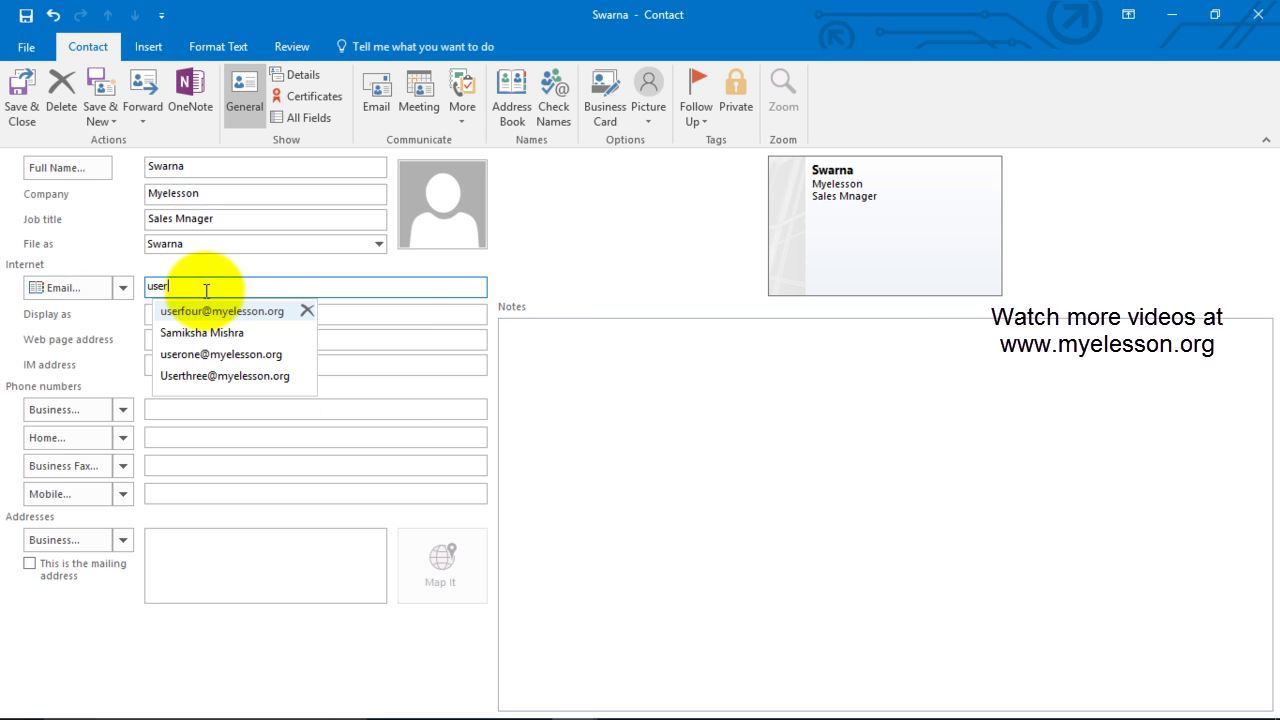
key(Down)
key(Down)
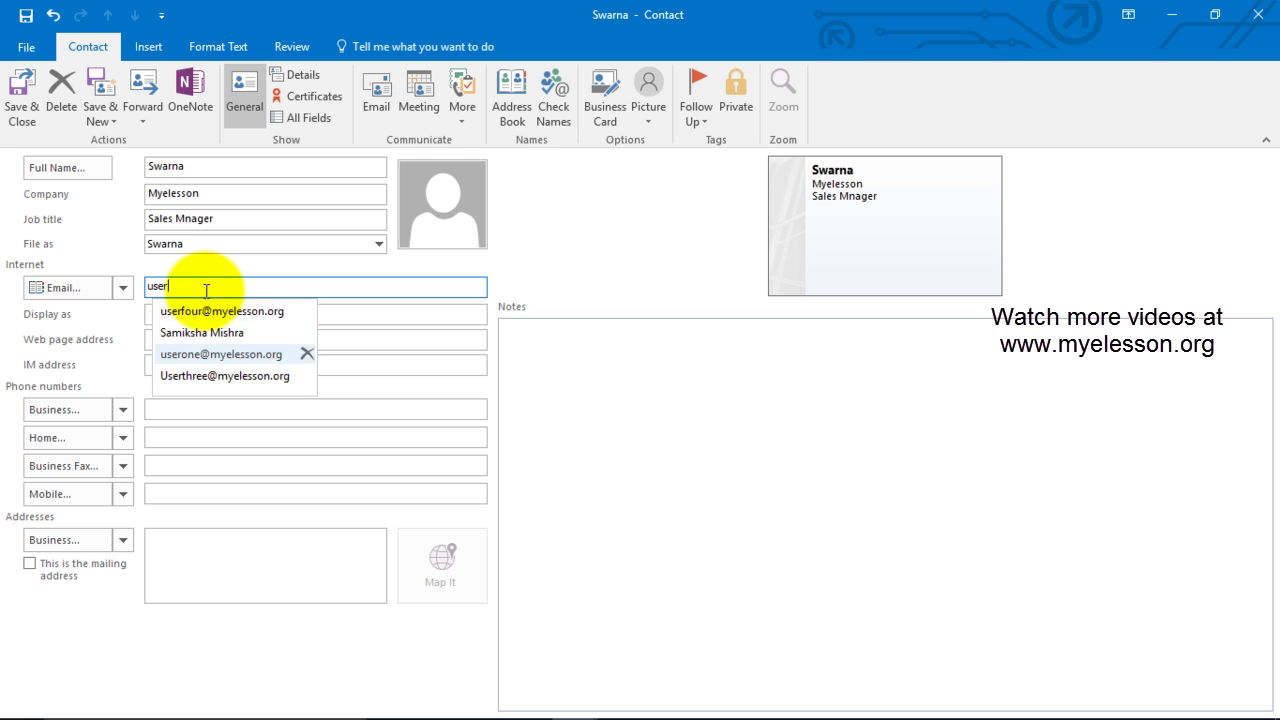
key(Return)
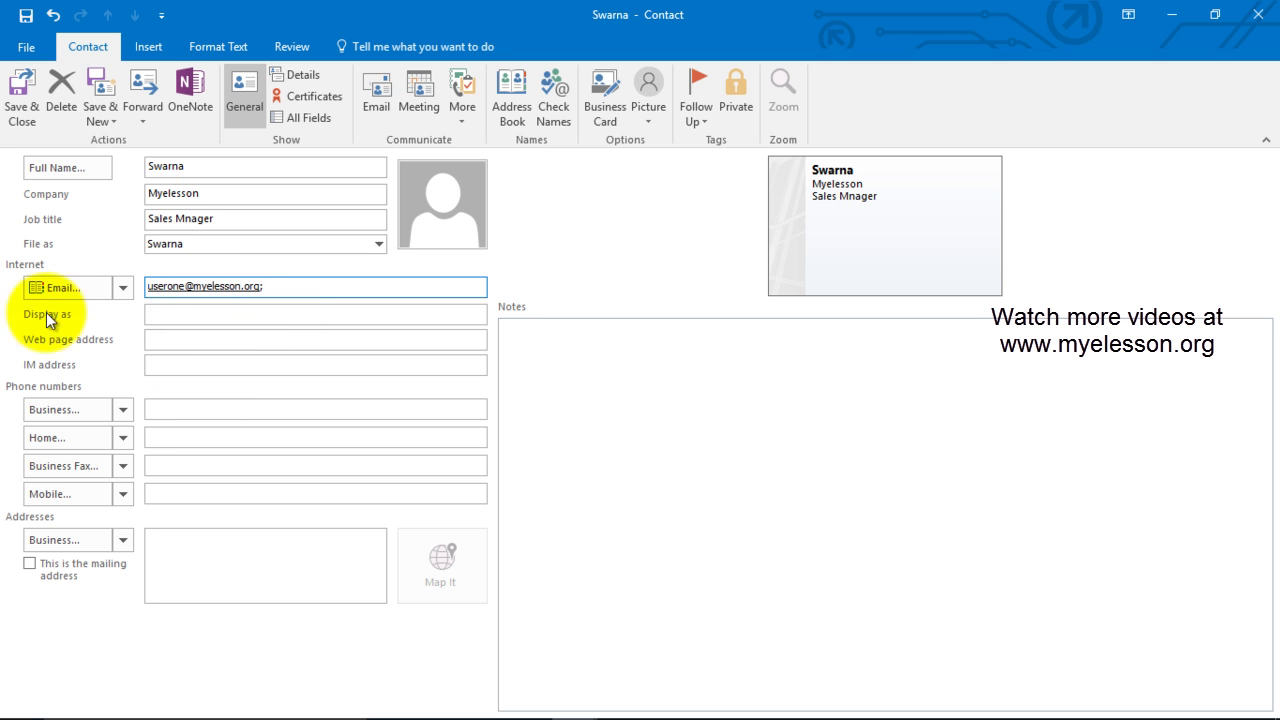
click(215, 314)
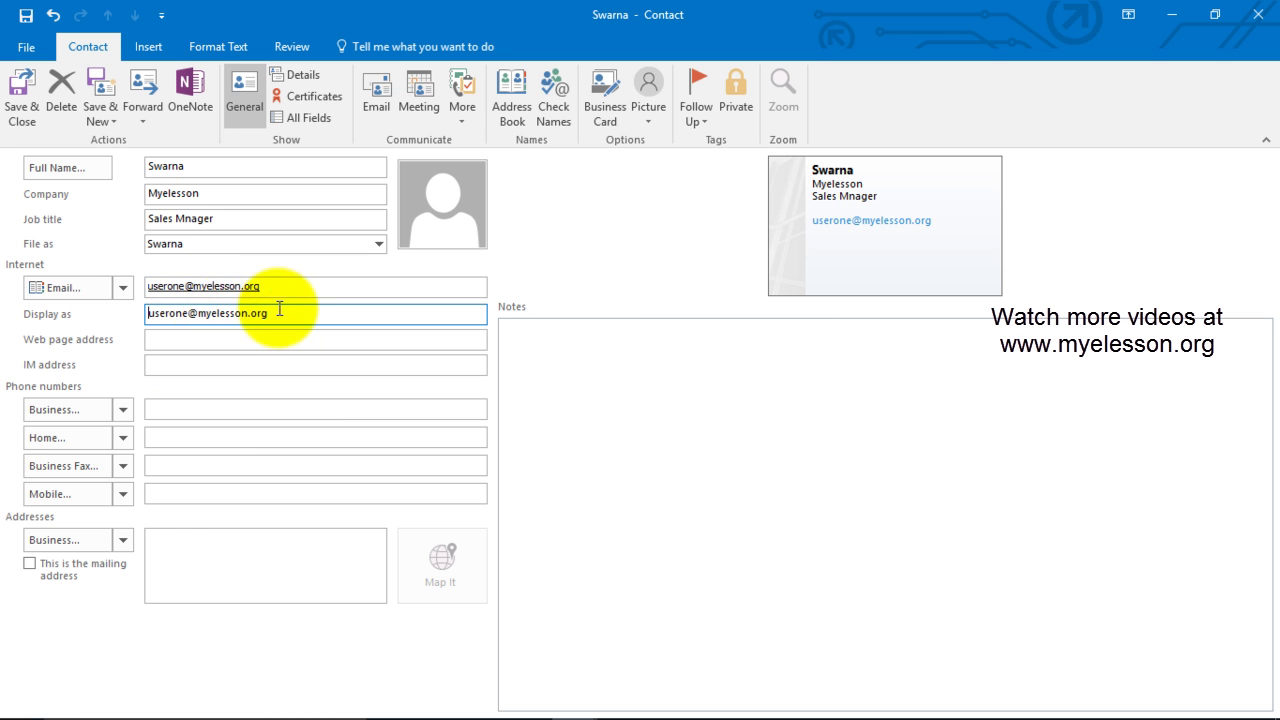
drag(279, 312, 114, 300)
text(Sw)
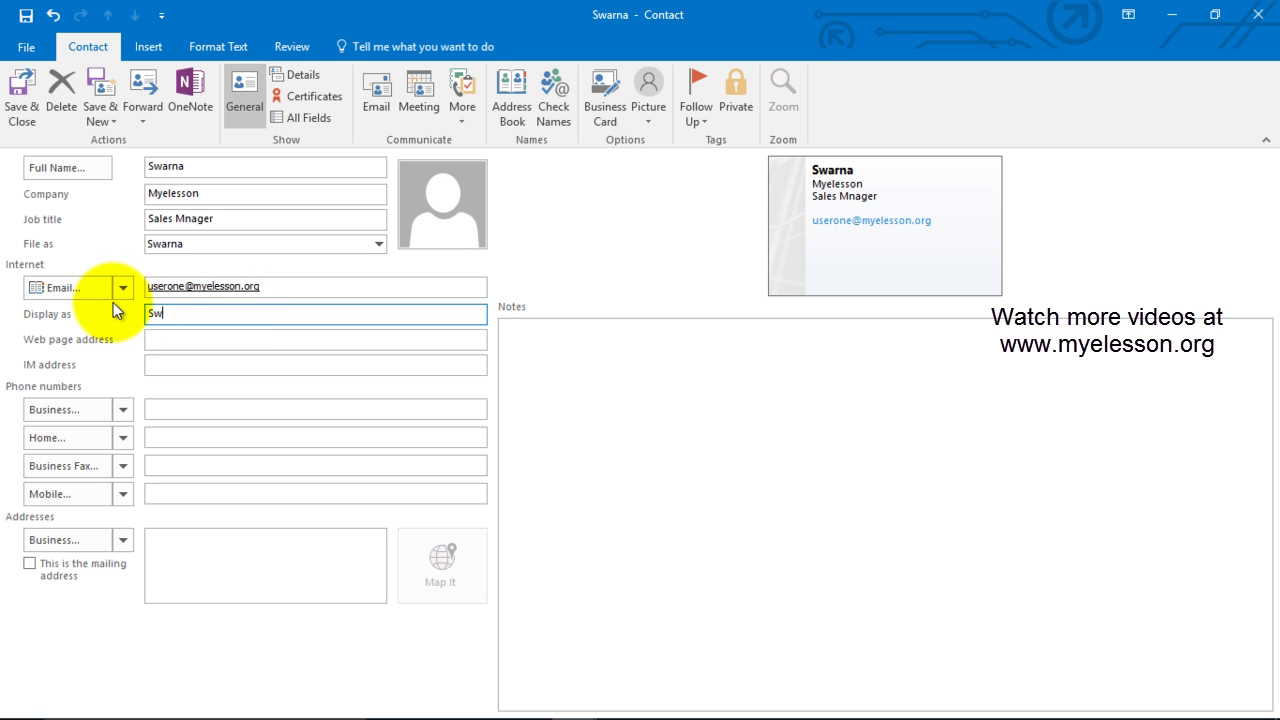
text(arna)
click(184, 338)
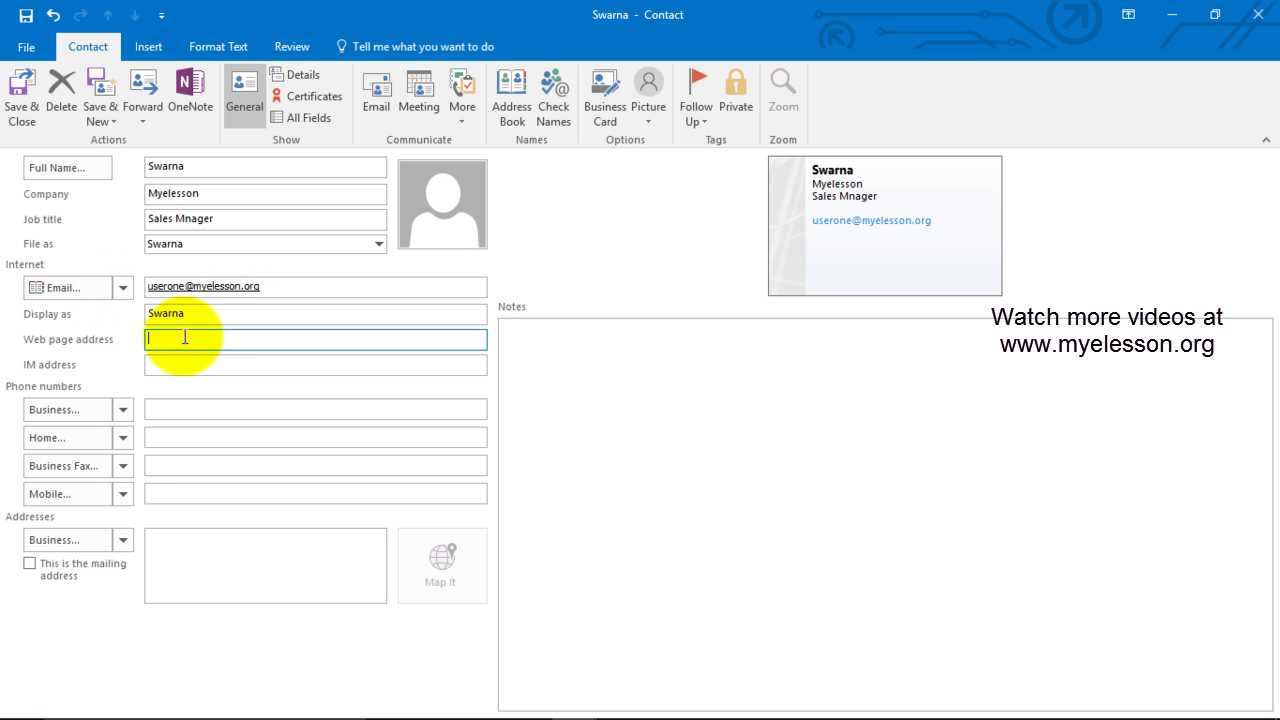
text(www.myelesson.org)
click(181, 413)
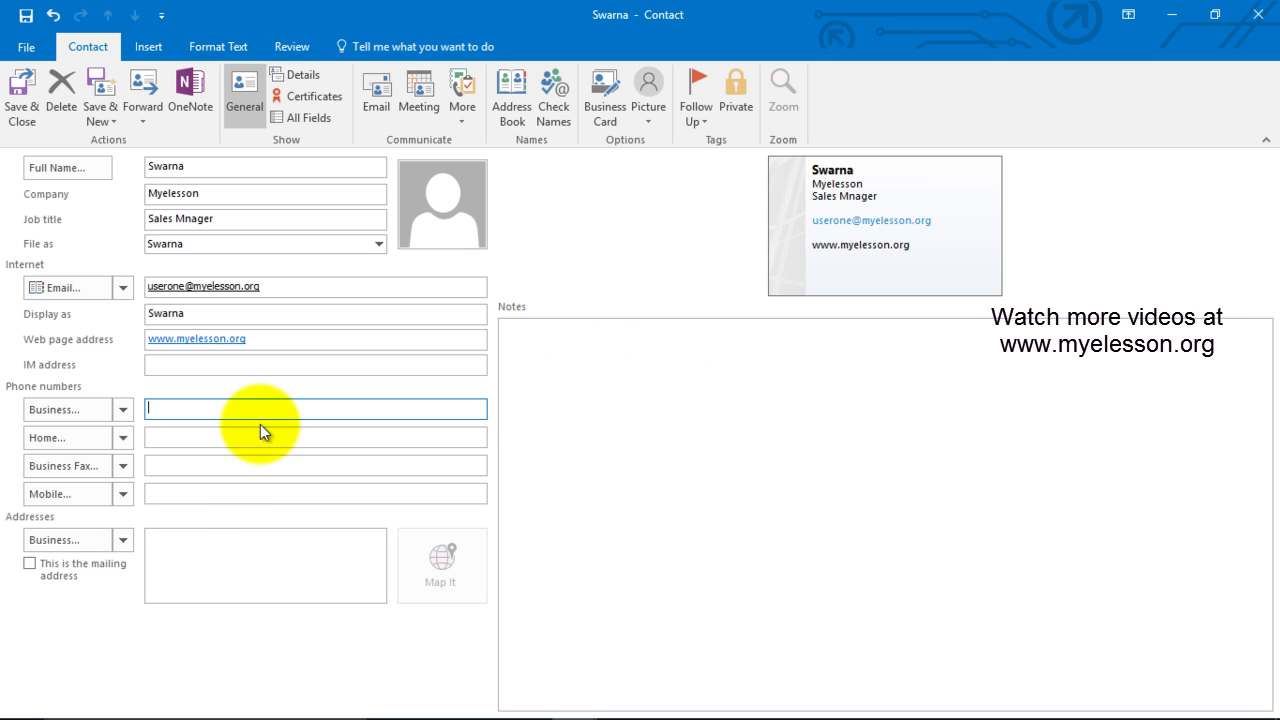
Step: Fill in the Mobile number field, then the Business phone number field
click(207, 492)
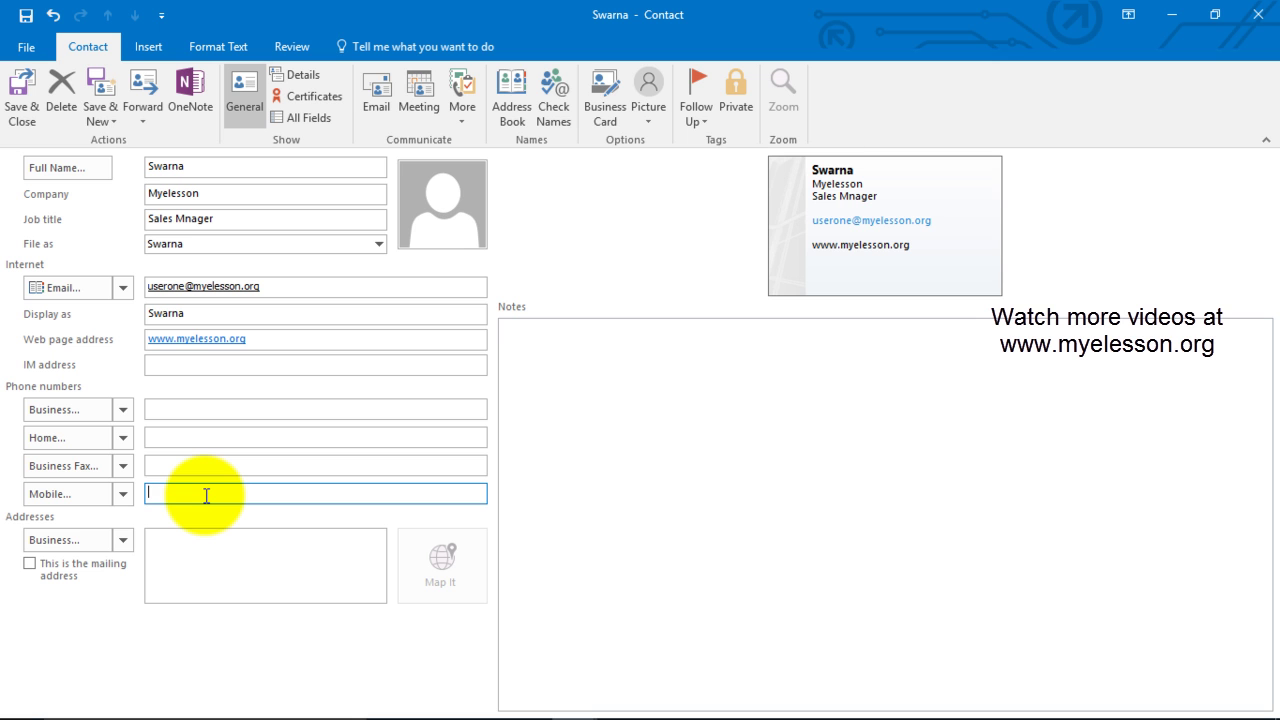
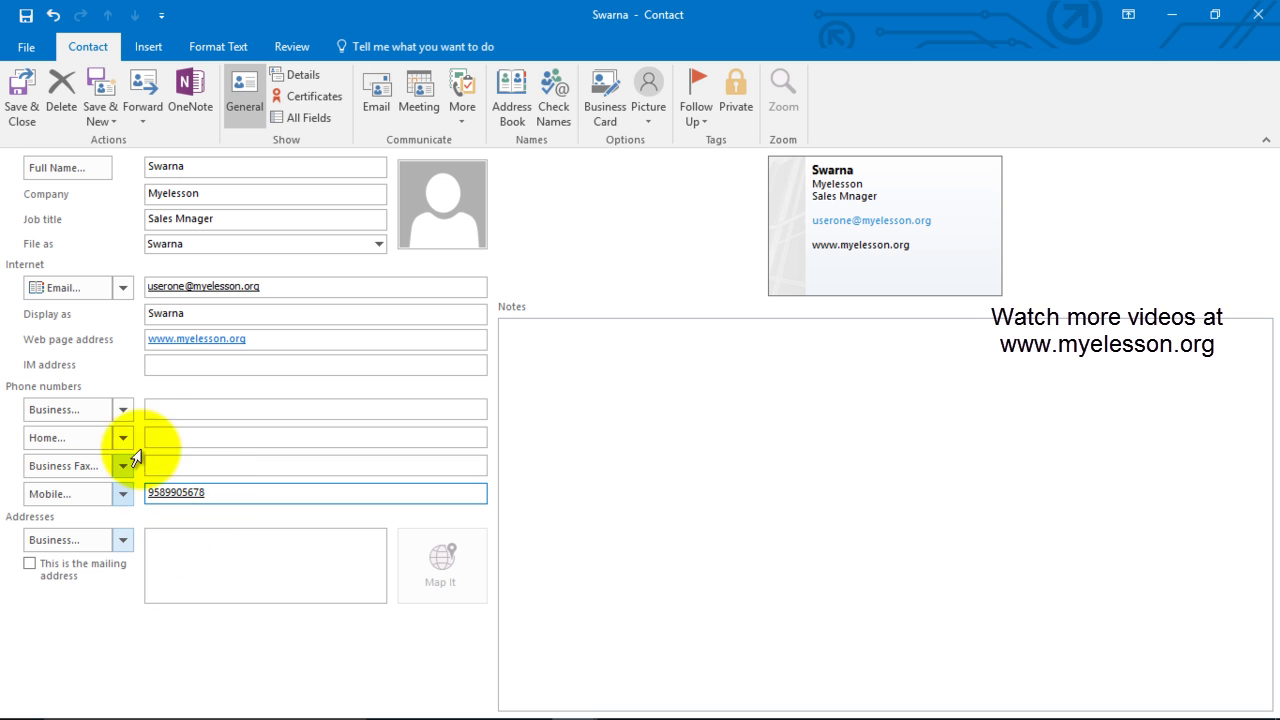
click(180, 409)
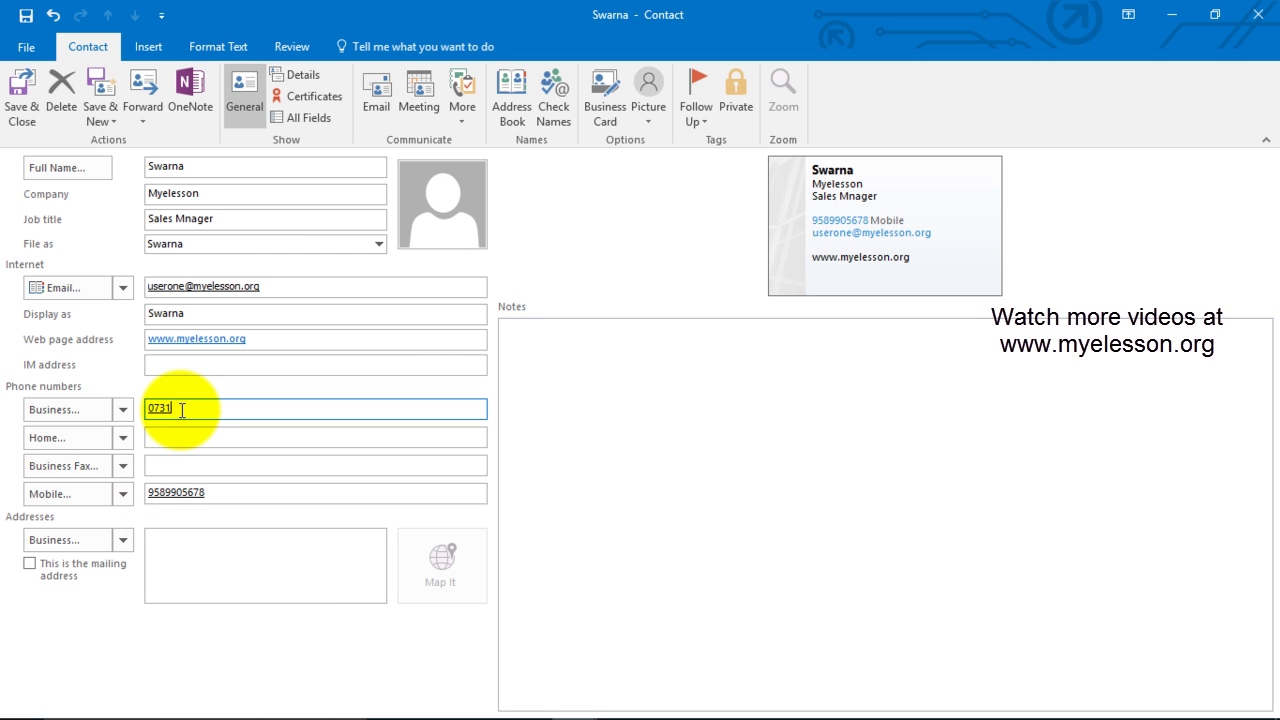
click(207, 432)
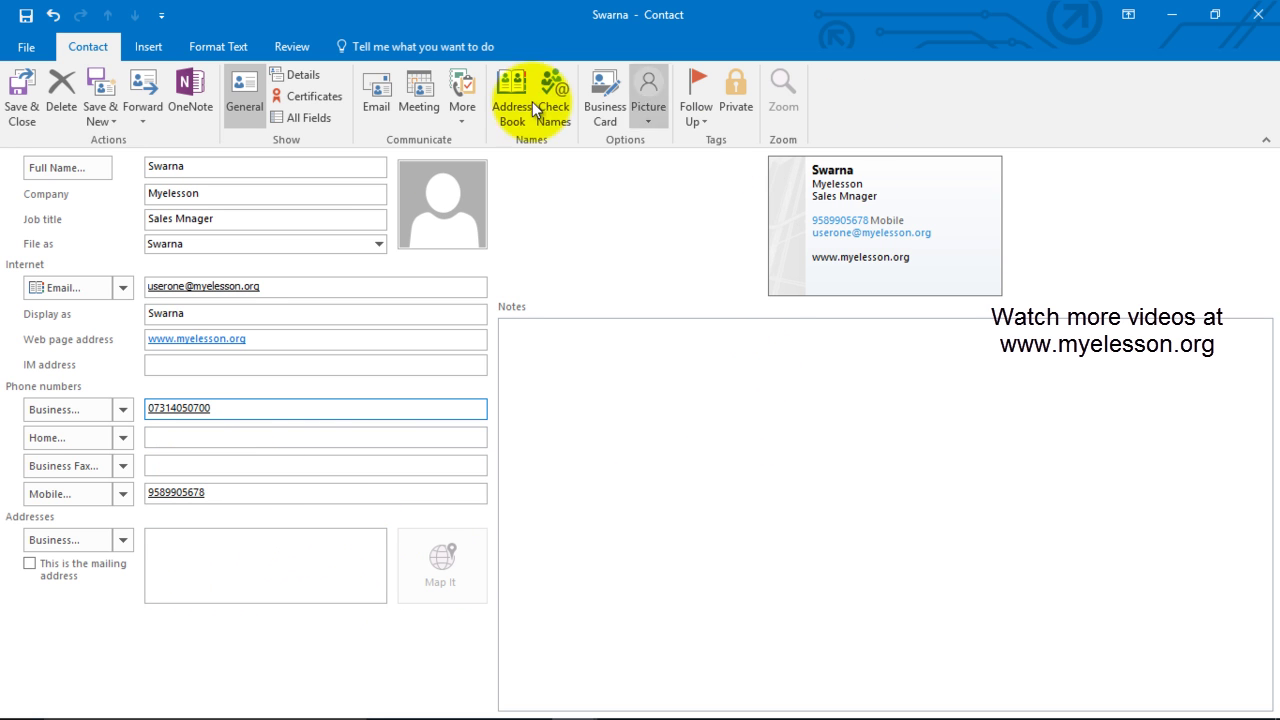
Step: Set DSC09211.JPG from Pictures > 20170123 - Trip to Taj Mahal as the contact photo
click(430, 220)
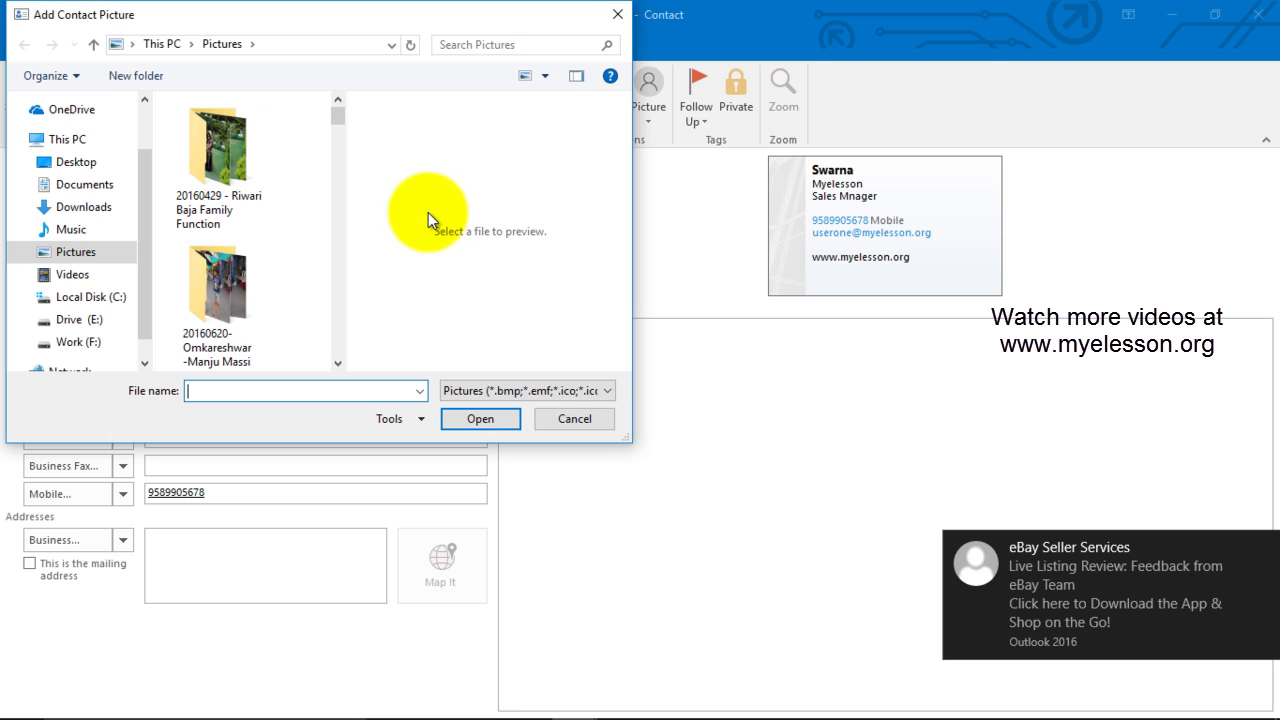
click(78, 256)
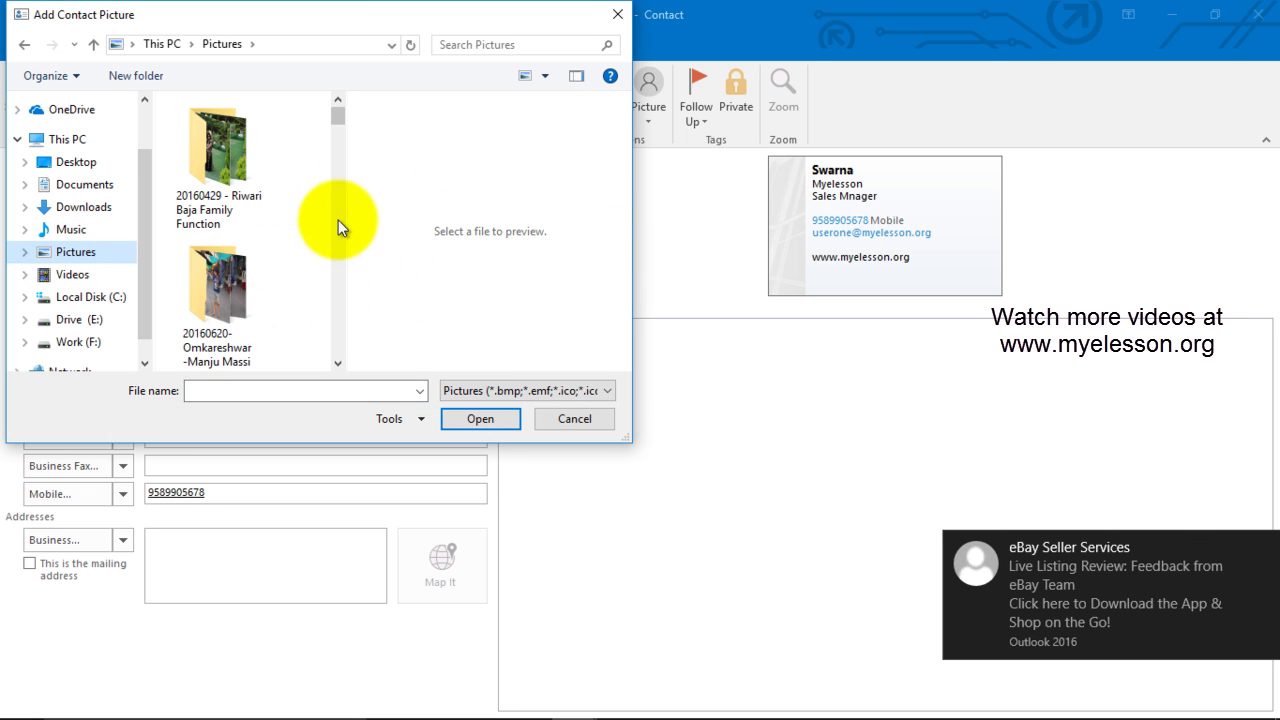
drag(345, 131, 334, 170)
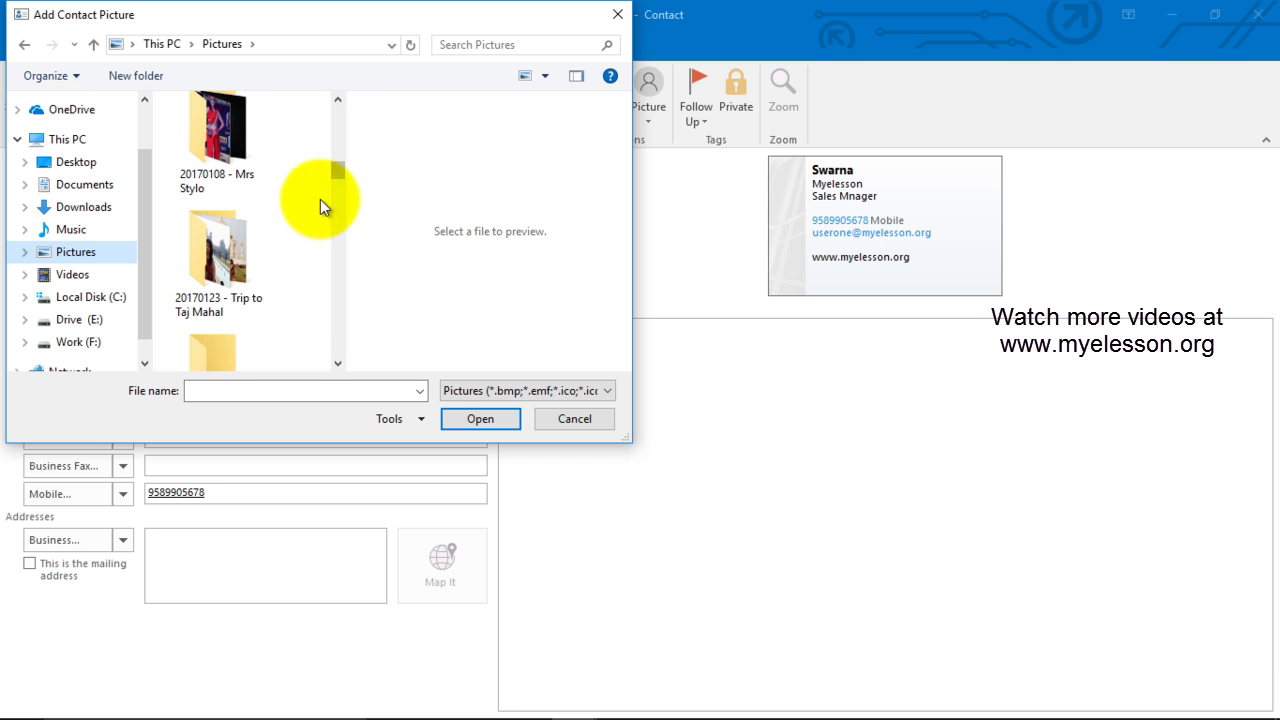
click(203, 260)
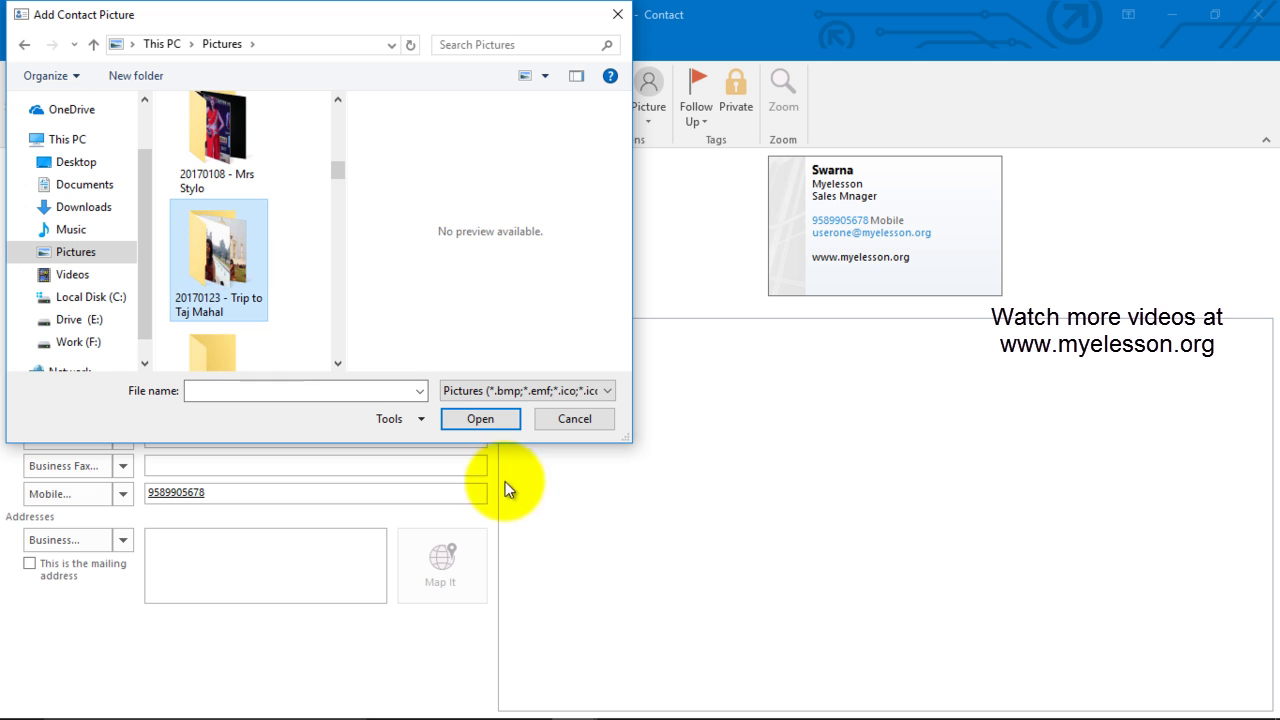
click(476, 426)
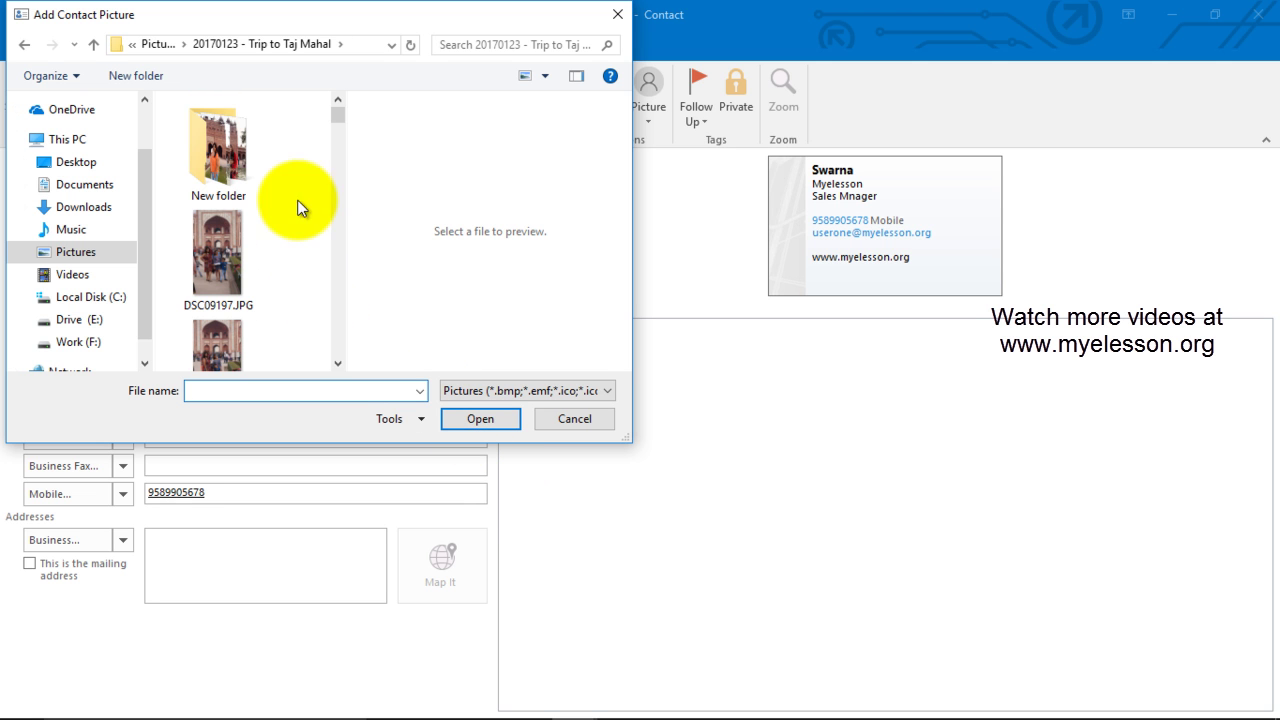
scroll(275, 278, down, 3)
scroll(283, 281, down, 5)
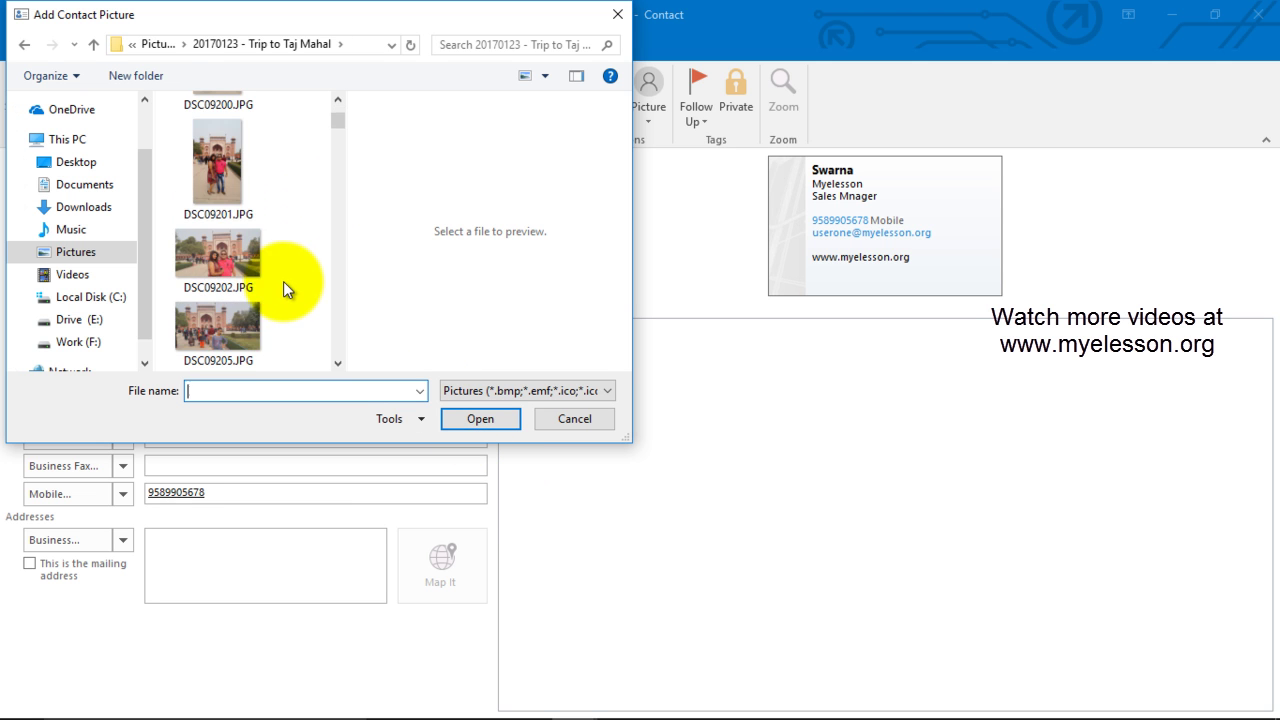
click(209, 323)
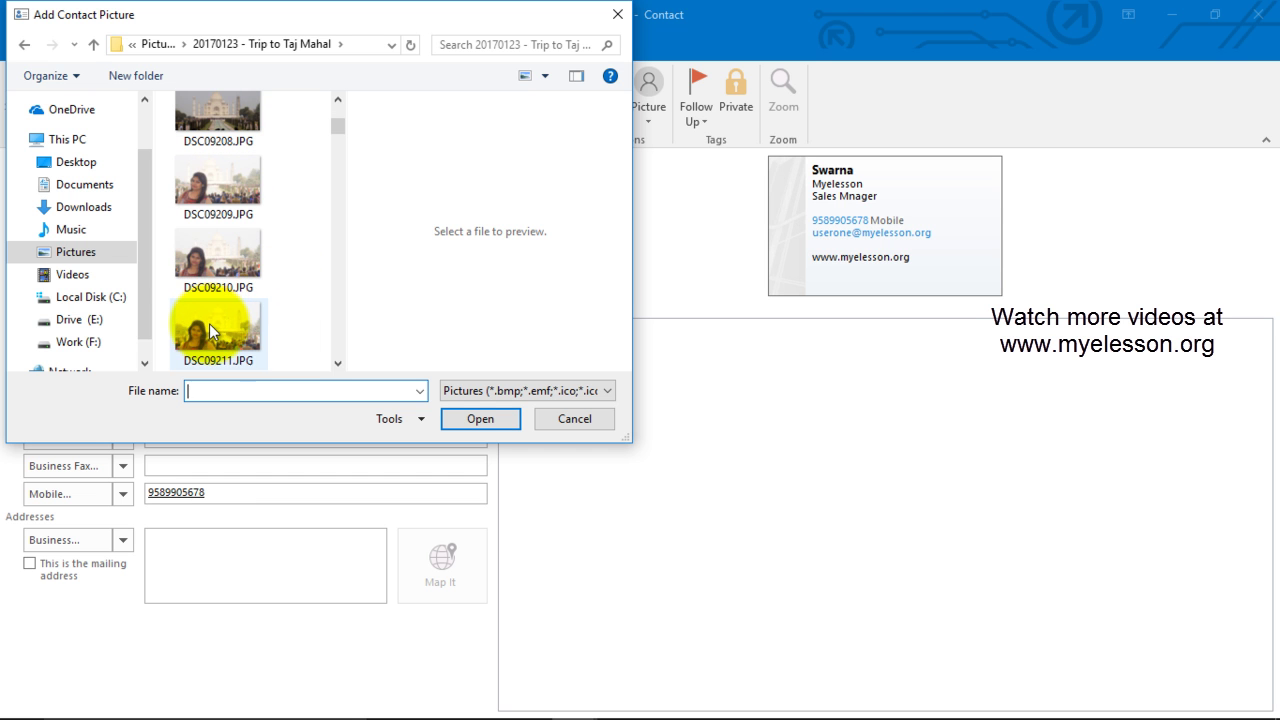
click(478, 418)
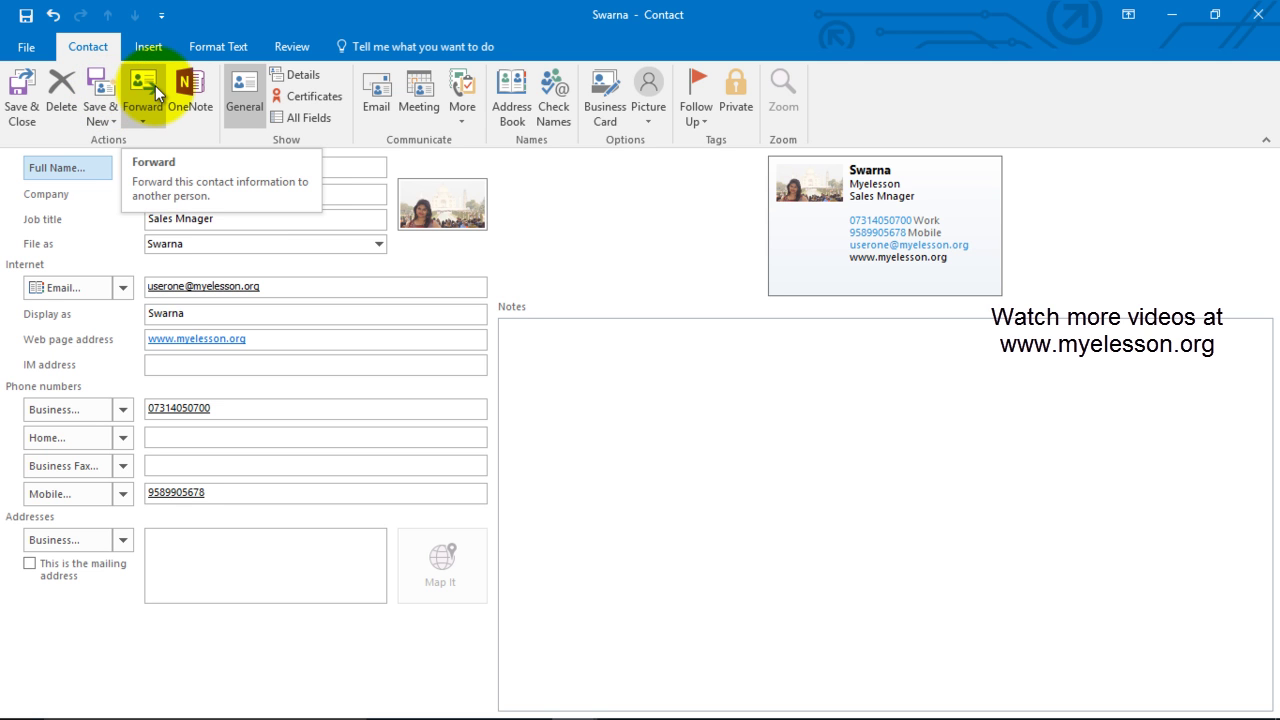
Step: Switch the contact form to its Details page
click(296, 77)
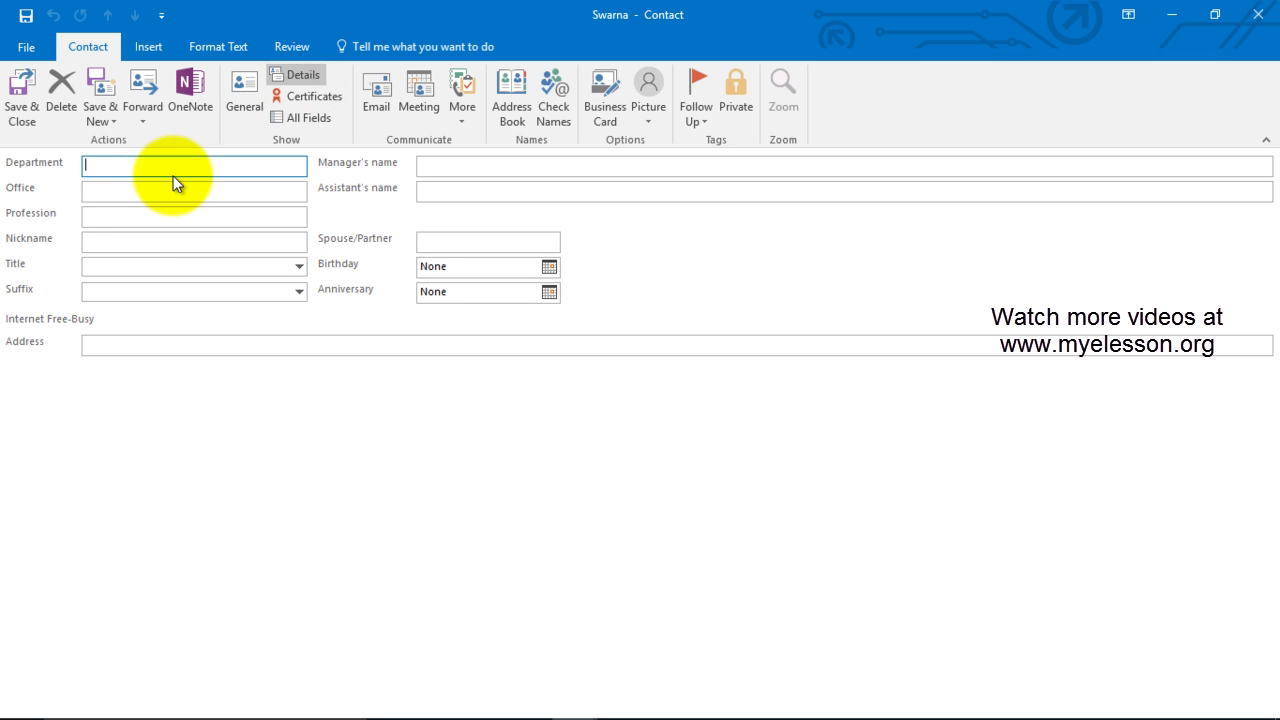
Step: Enter Department Sales plus the manager's and assistant's names
text(Sales)
key(Tab)
click(460, 169)
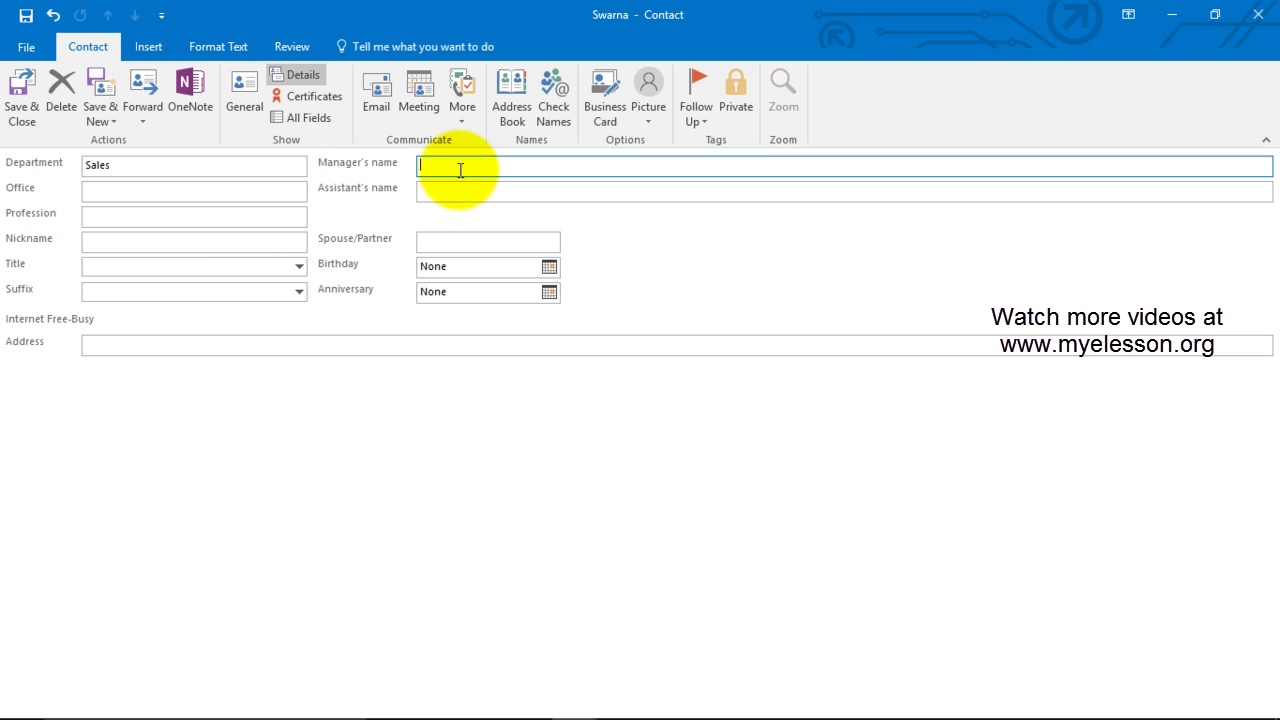
text(Devika)
key(Tab)
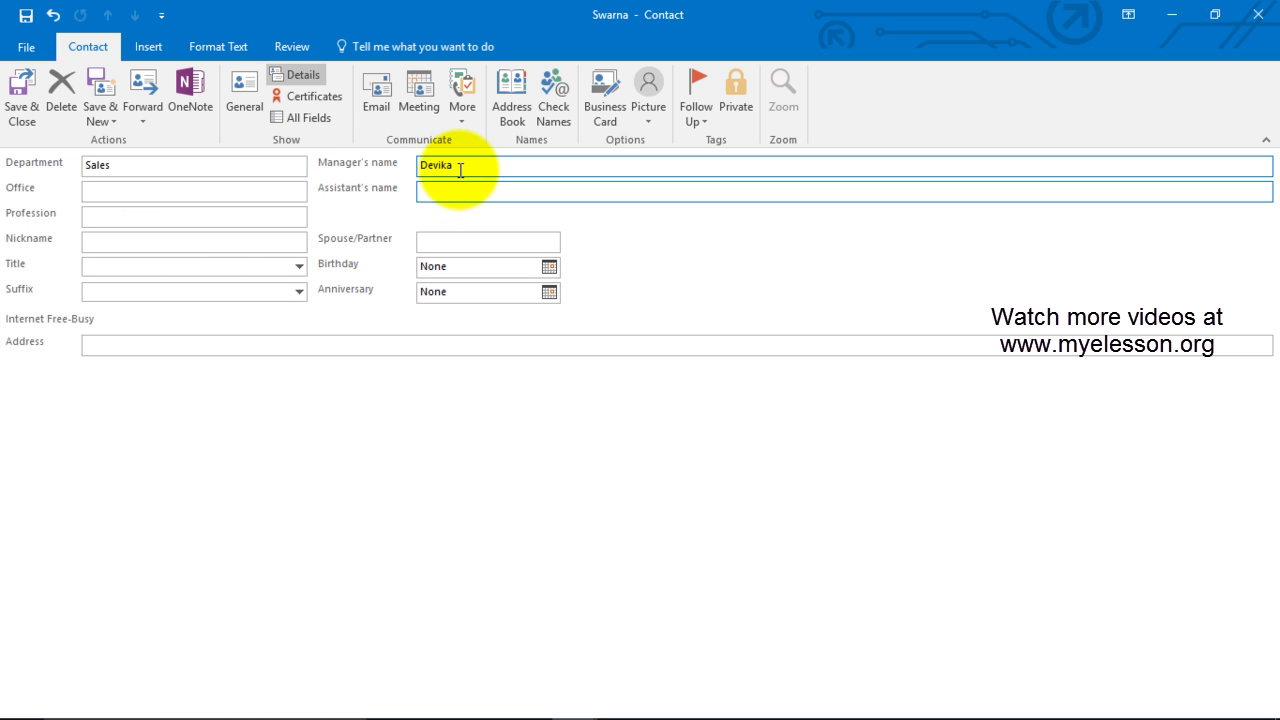
text(Ajay)
Step: Set Office to Indore and Profession to Sales
click(164, 195)
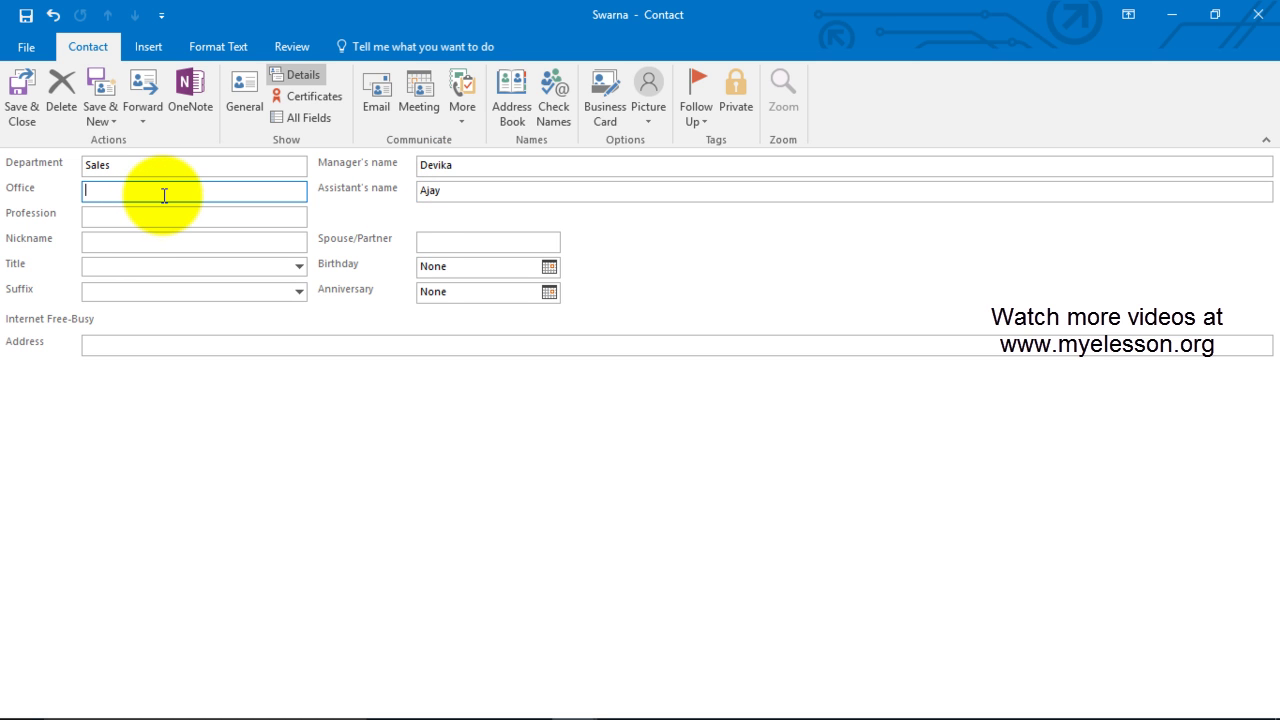
text(Indore)
click(193, 224)
text(Sales)
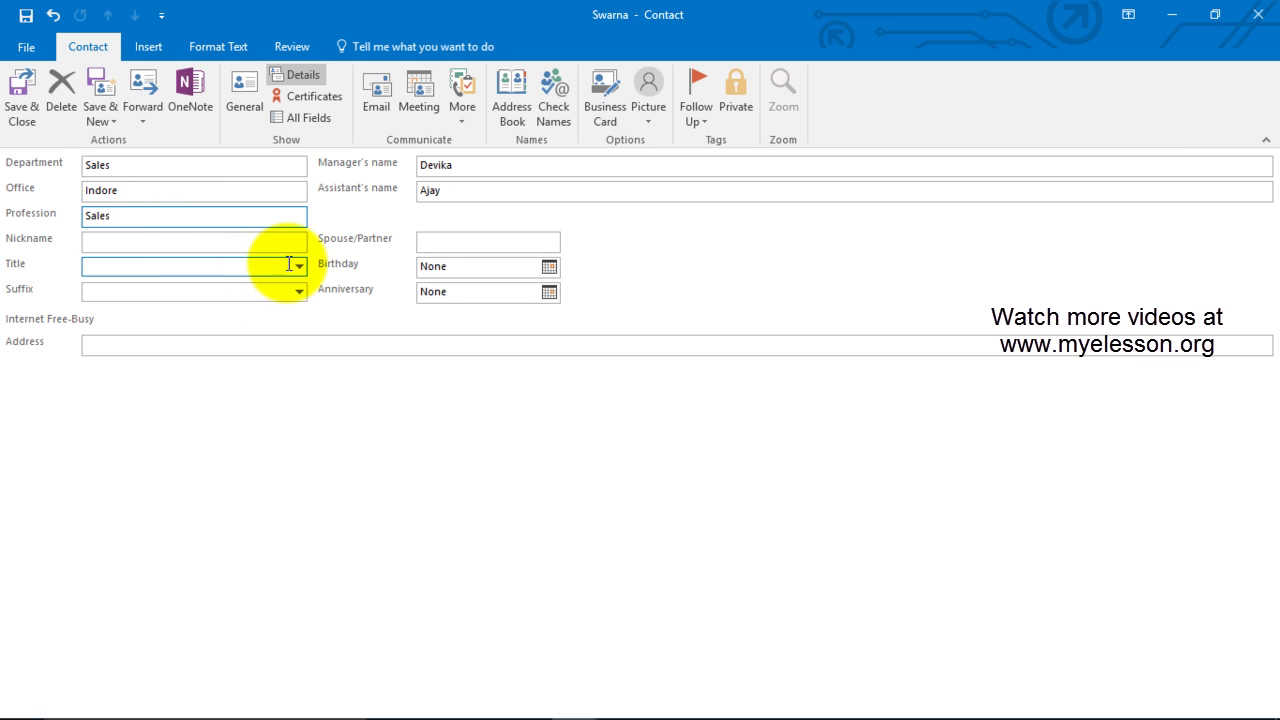
Step: Check All Fields, return to Details, then save and close the contact
click(316, 119)
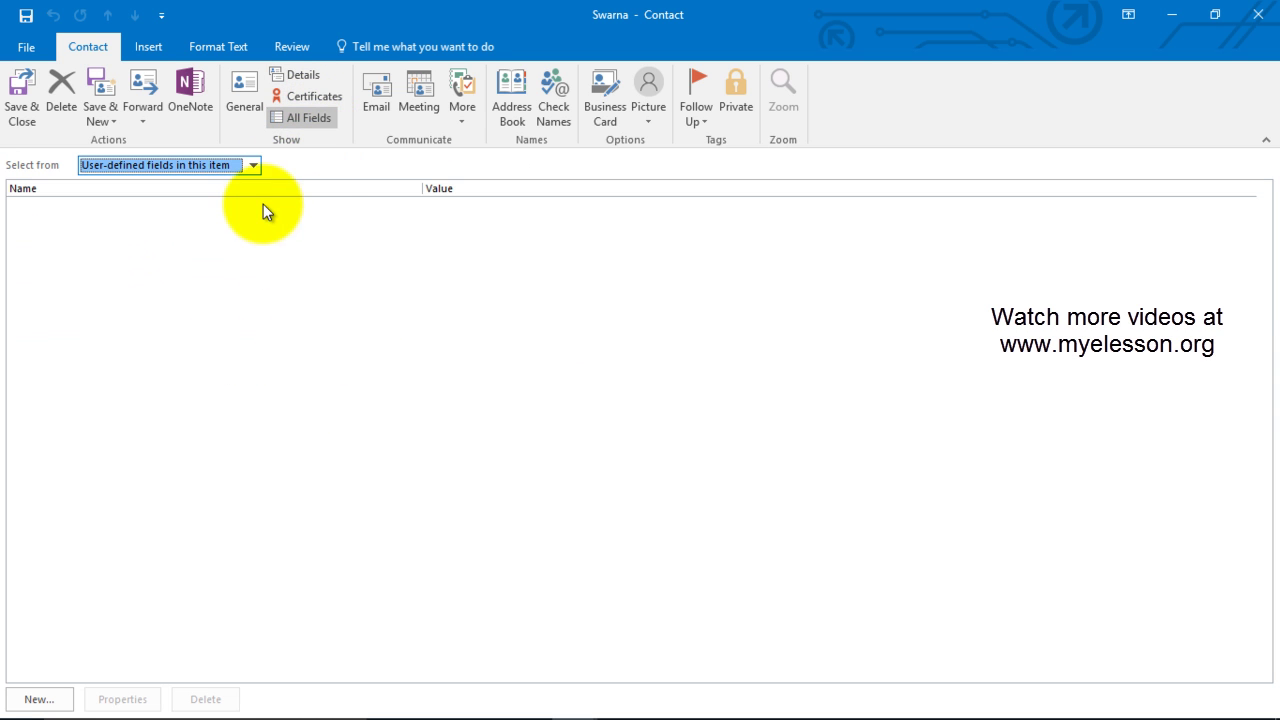
click(294, 76)
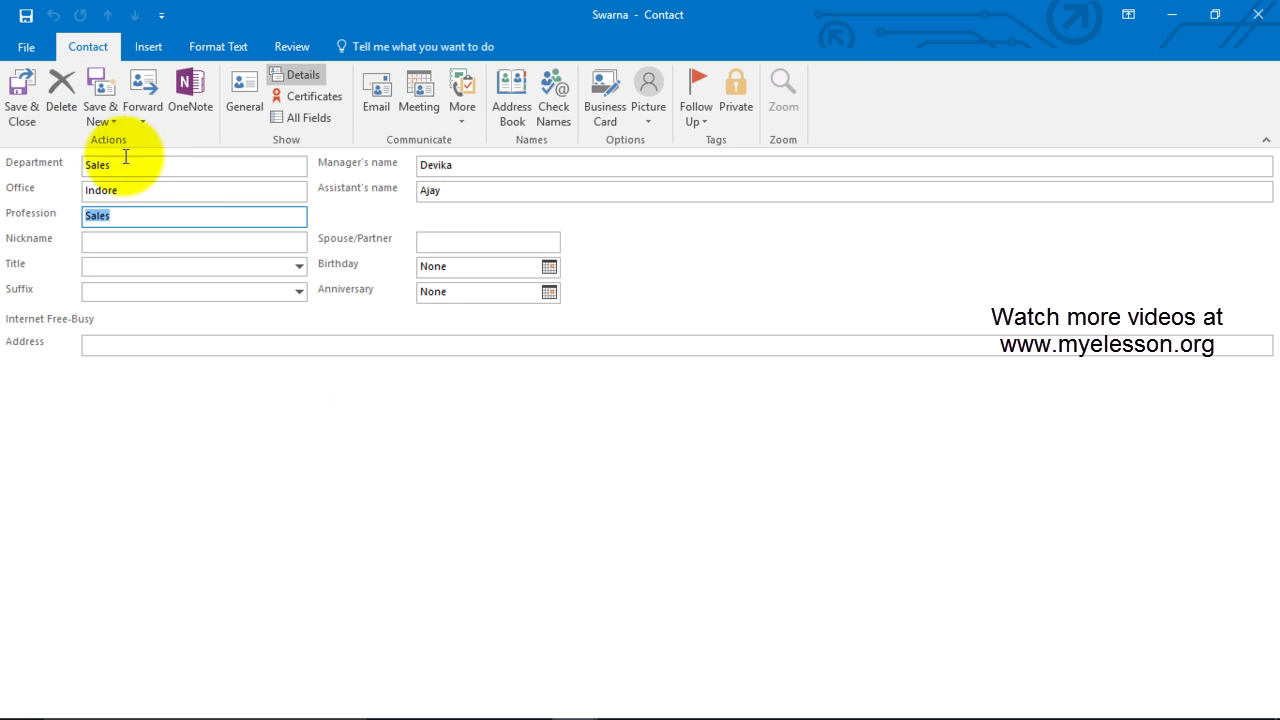
click(29, 101)
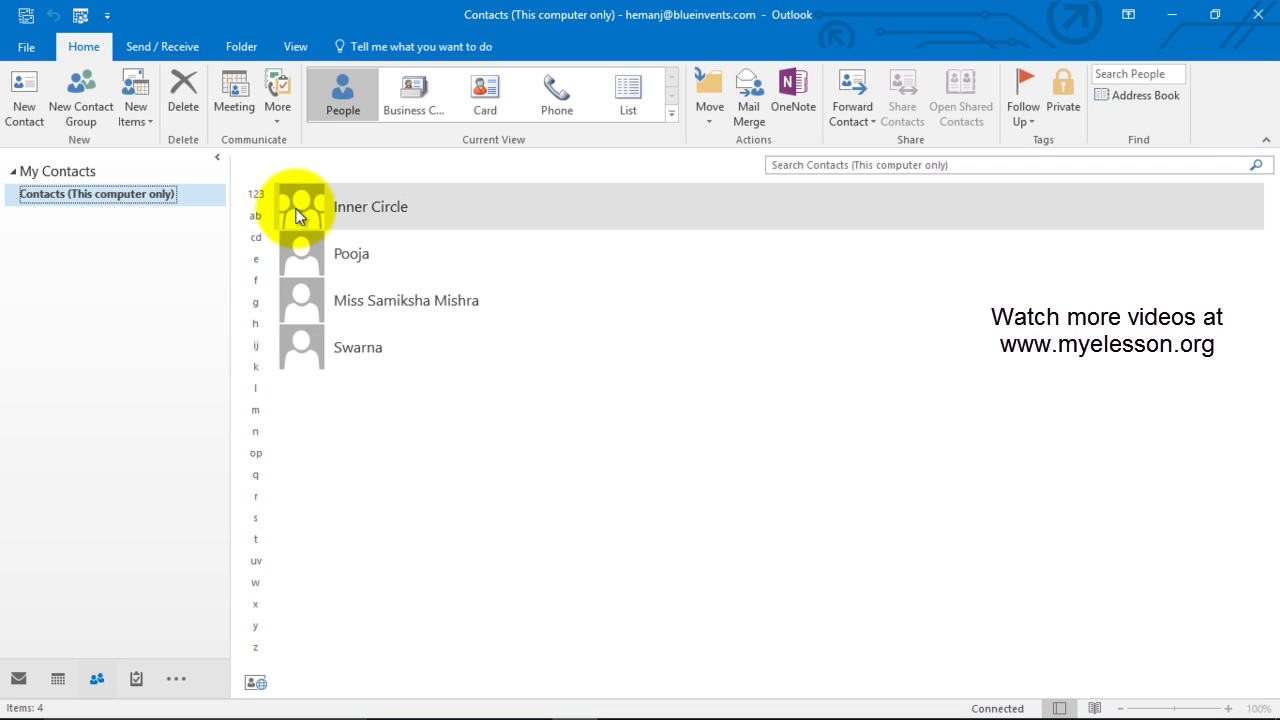
double_click(347, 347)
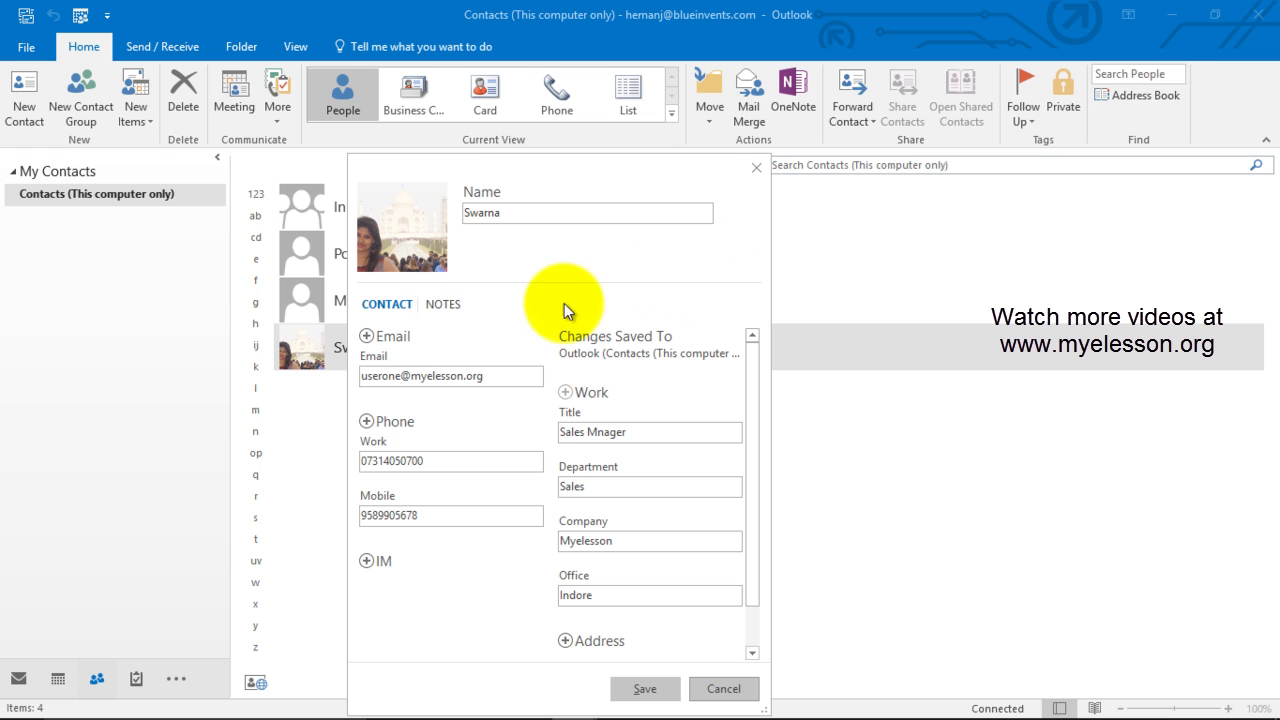
scroll(520, 345, down, 1)
scroll(485, 410, down, 1)
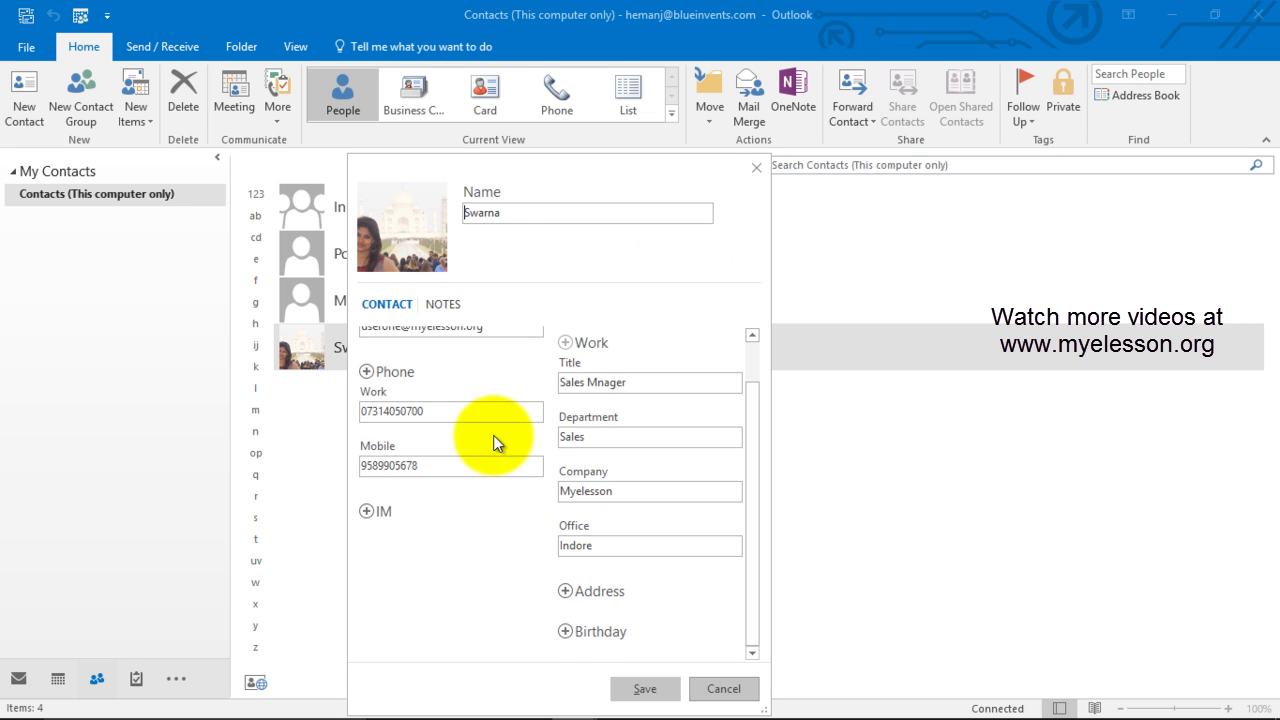
scroll(463, 523, up, 1)
scroll(470, 530, down, 1)
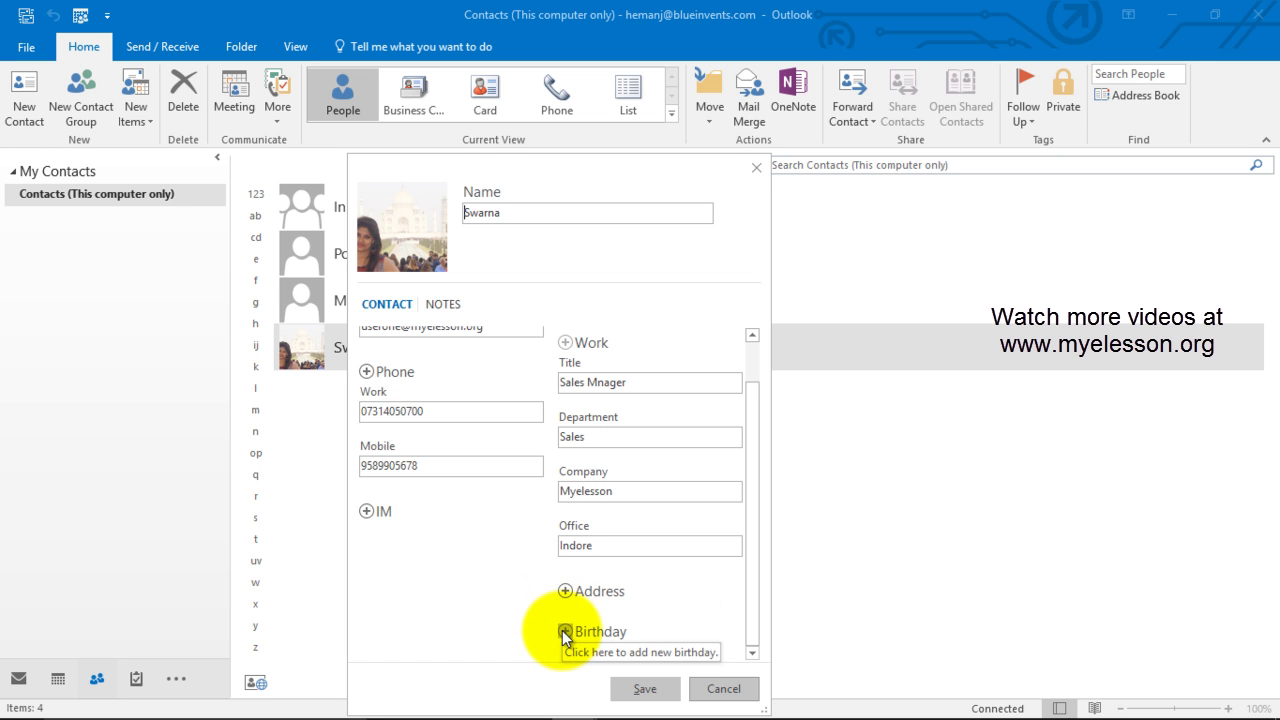
scroll(500, 450, up, 1)
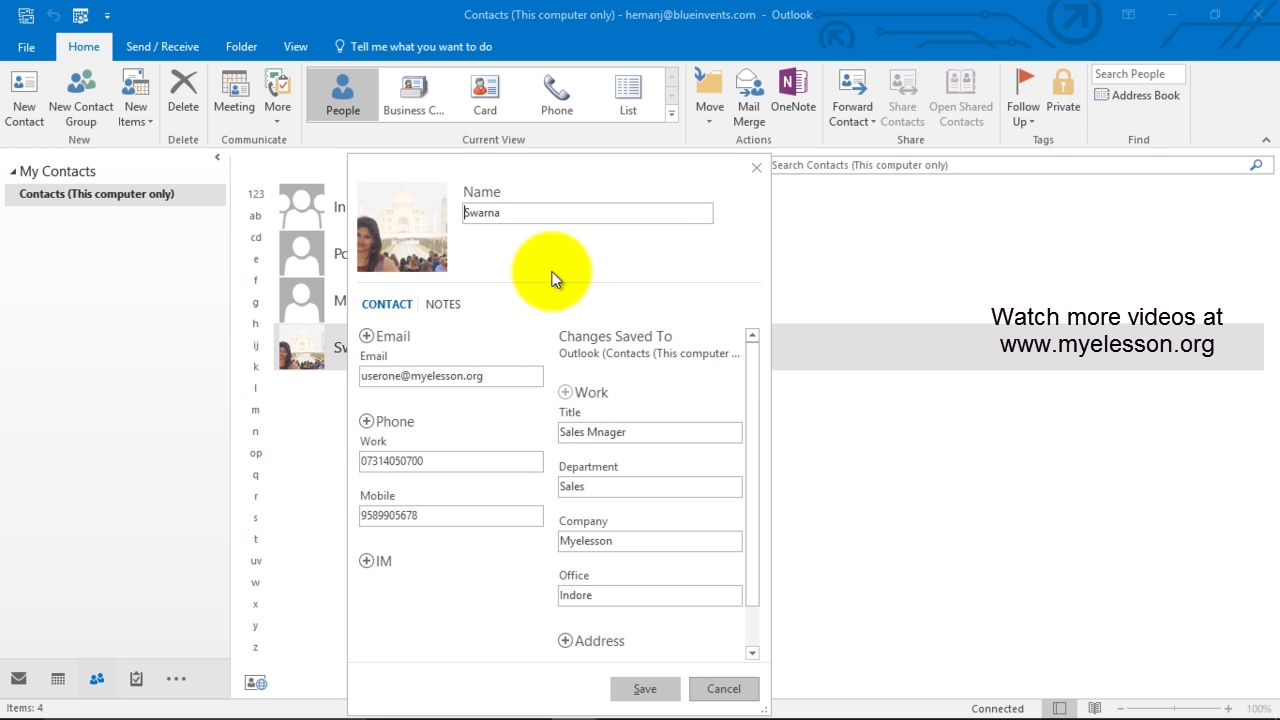
click(759, 169)
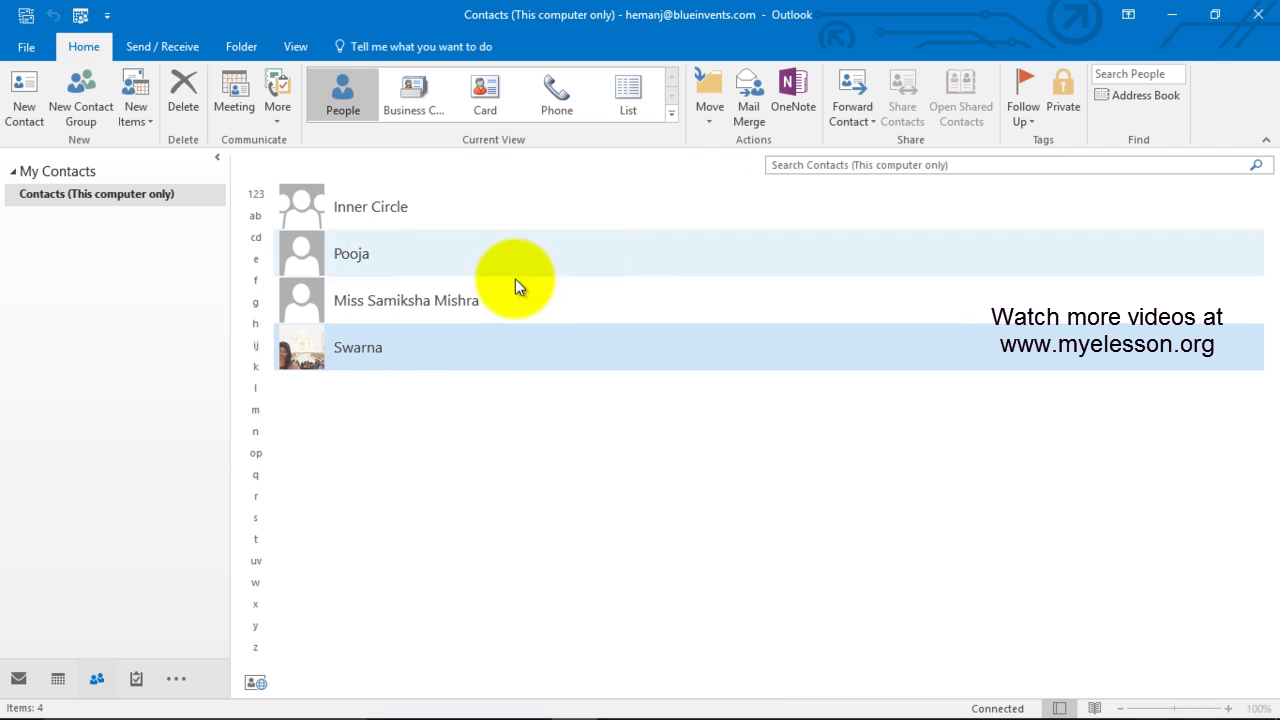
right_click(376, 360)
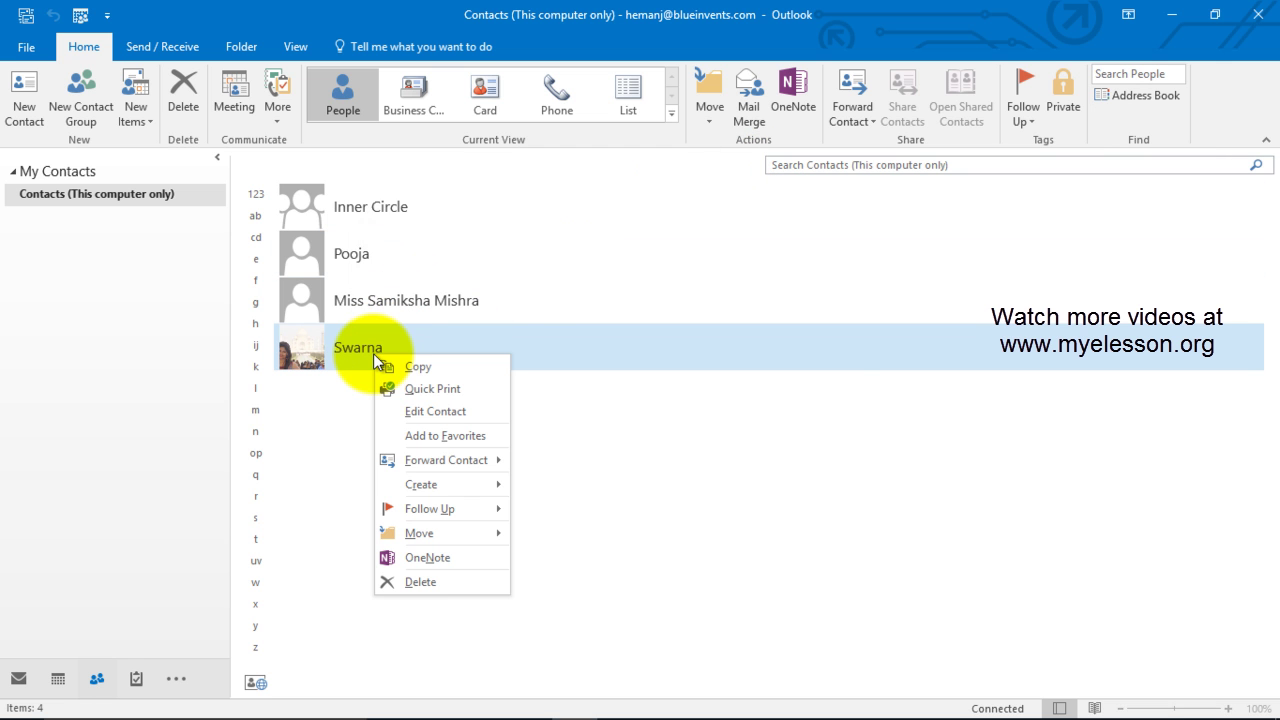
click(445, 410)
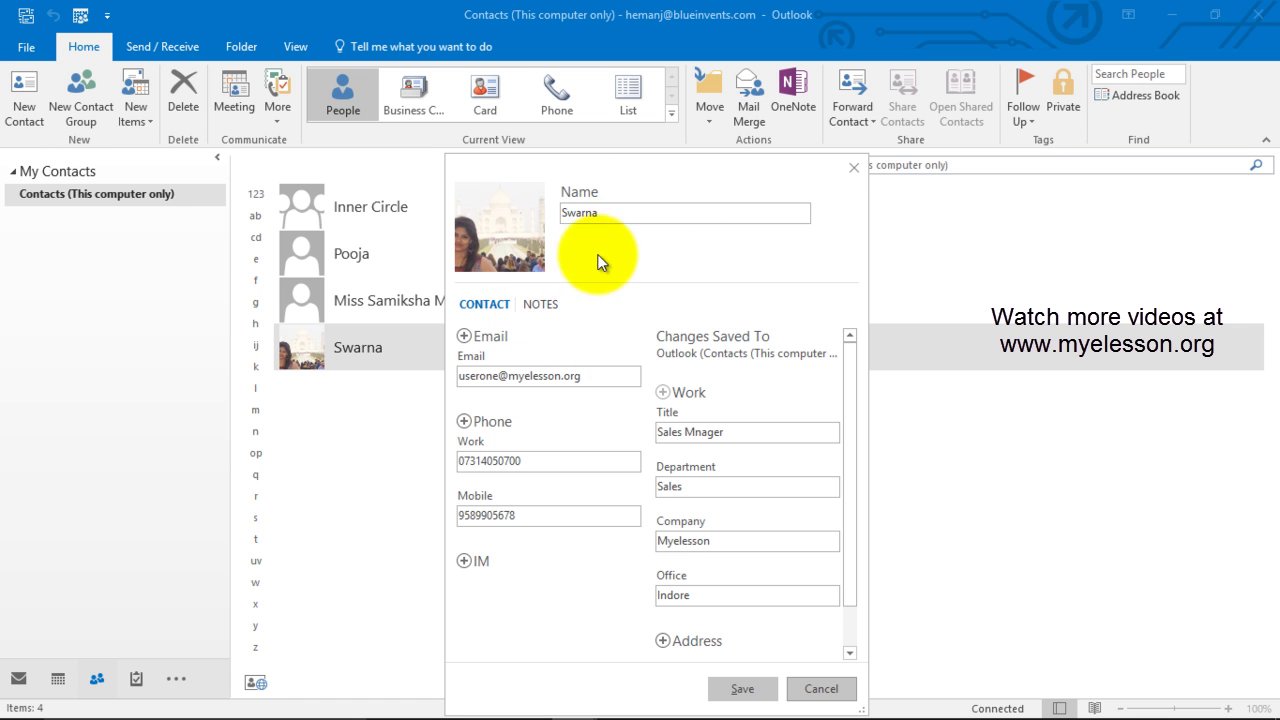
click(543, 305)
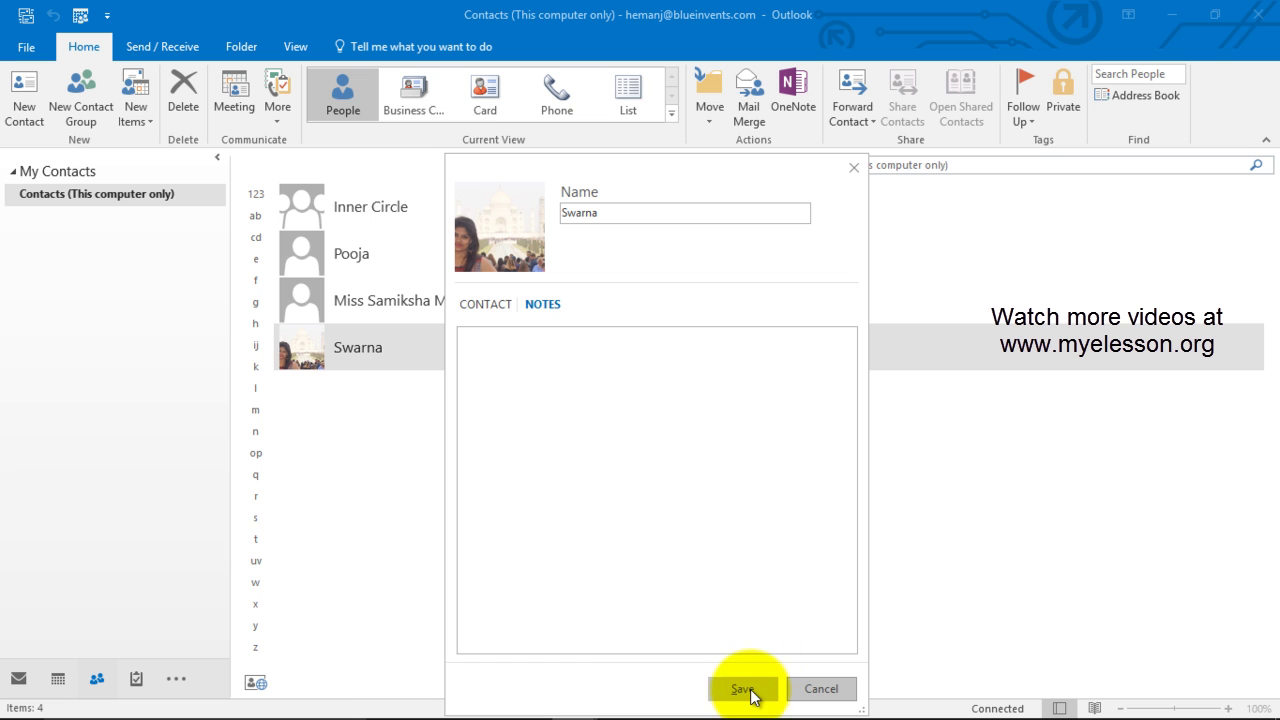
click(576, 429)
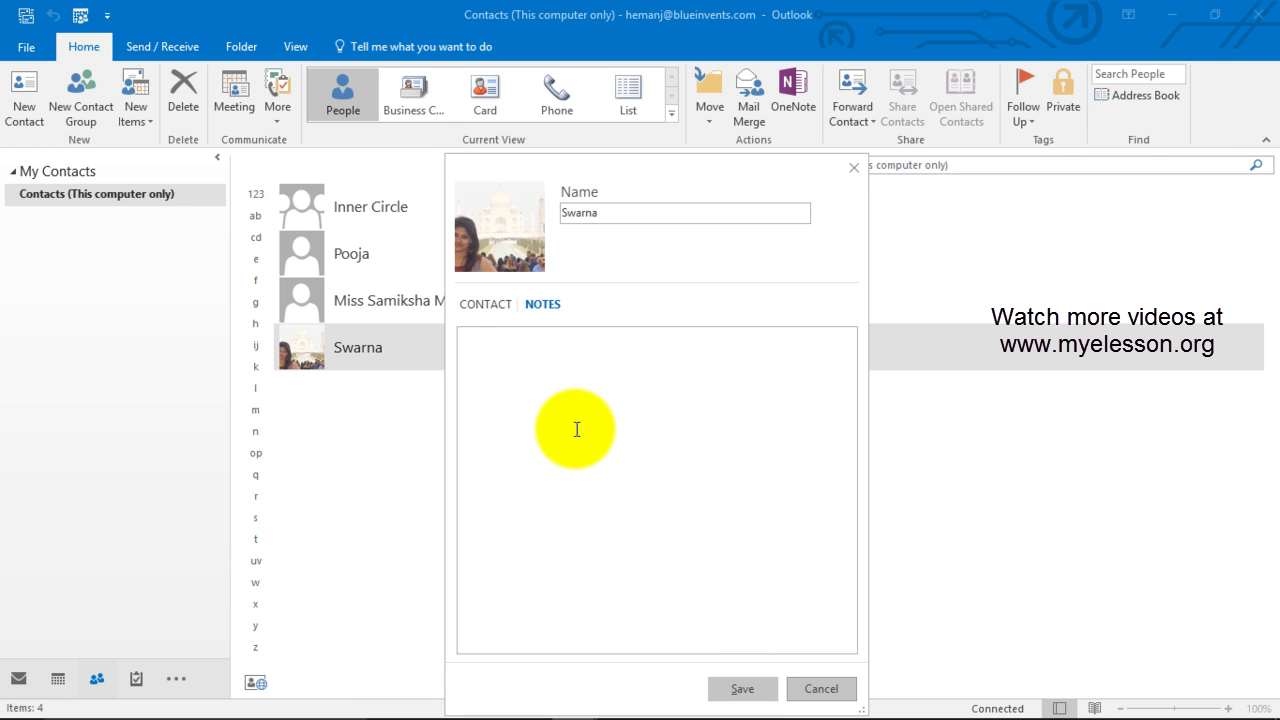
text(www.)
text(myeless)
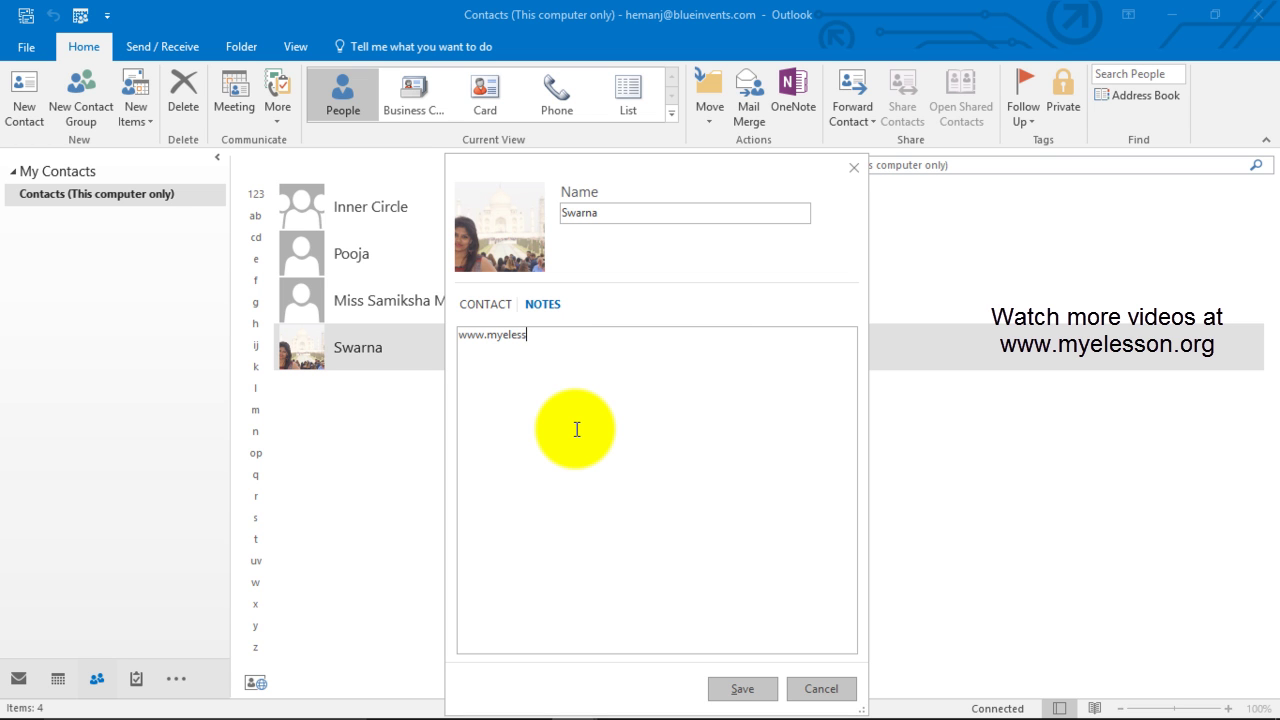
text(on.org)
key(ctrl+a)
key(ctrl+c)
click(577, 429)
key(ctrl+v)
key(ctrl+v)
key(ctrl+v)
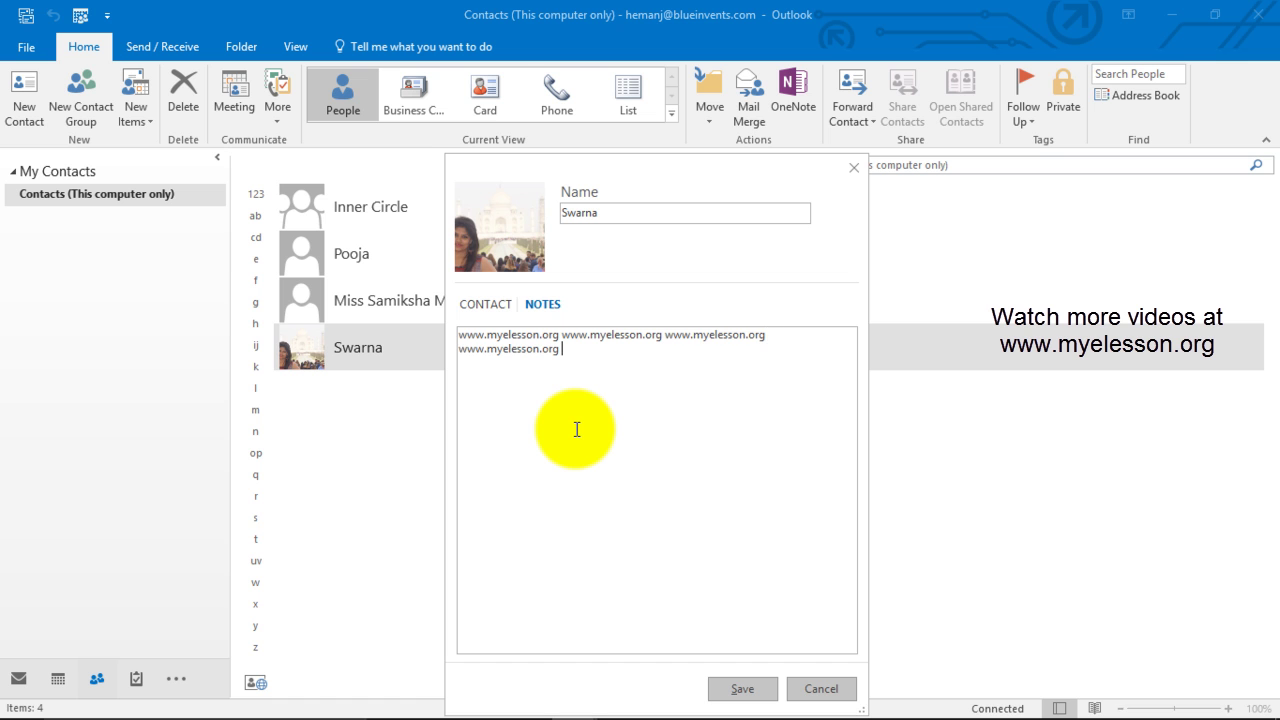
key(ctrl+v)
key(ctrl+v)
key(ctrl+v)
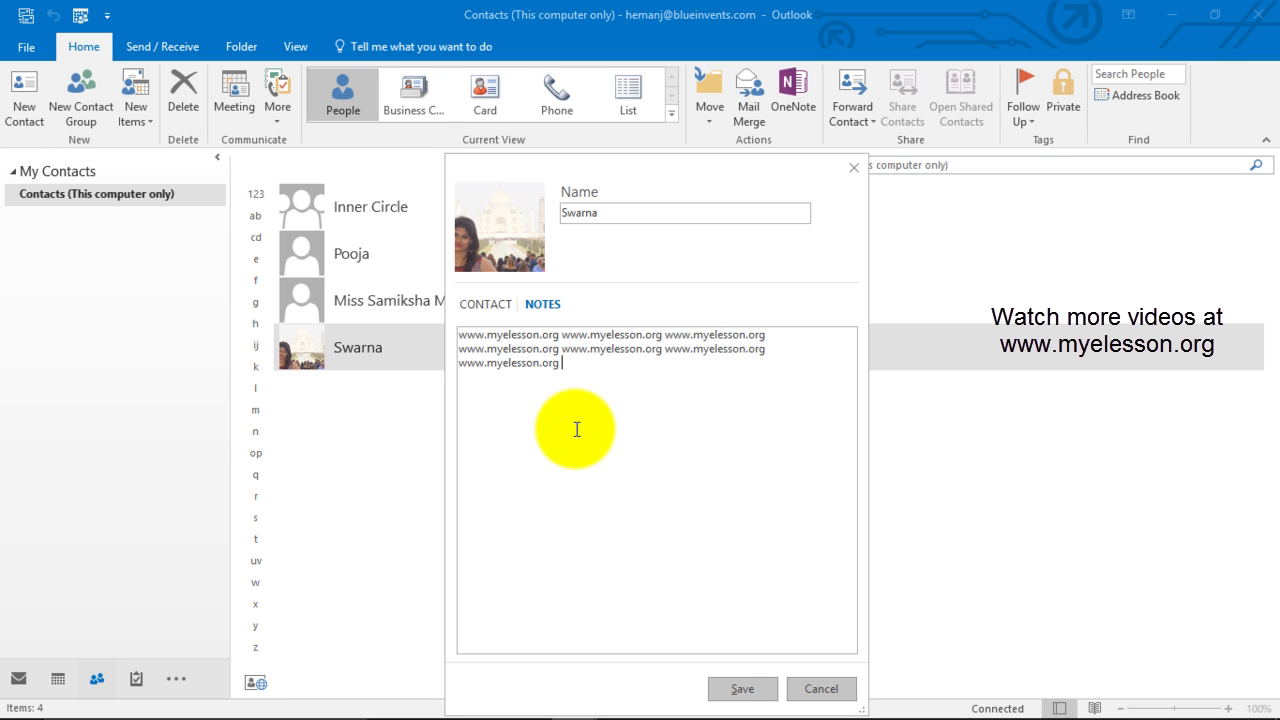
key(ctrl+v)
key(ctrl+v)
key(ctrl+v)
key(ctrl+v)
key(ctrl+v)
key(ctrl+v)
key(ctrl+v)
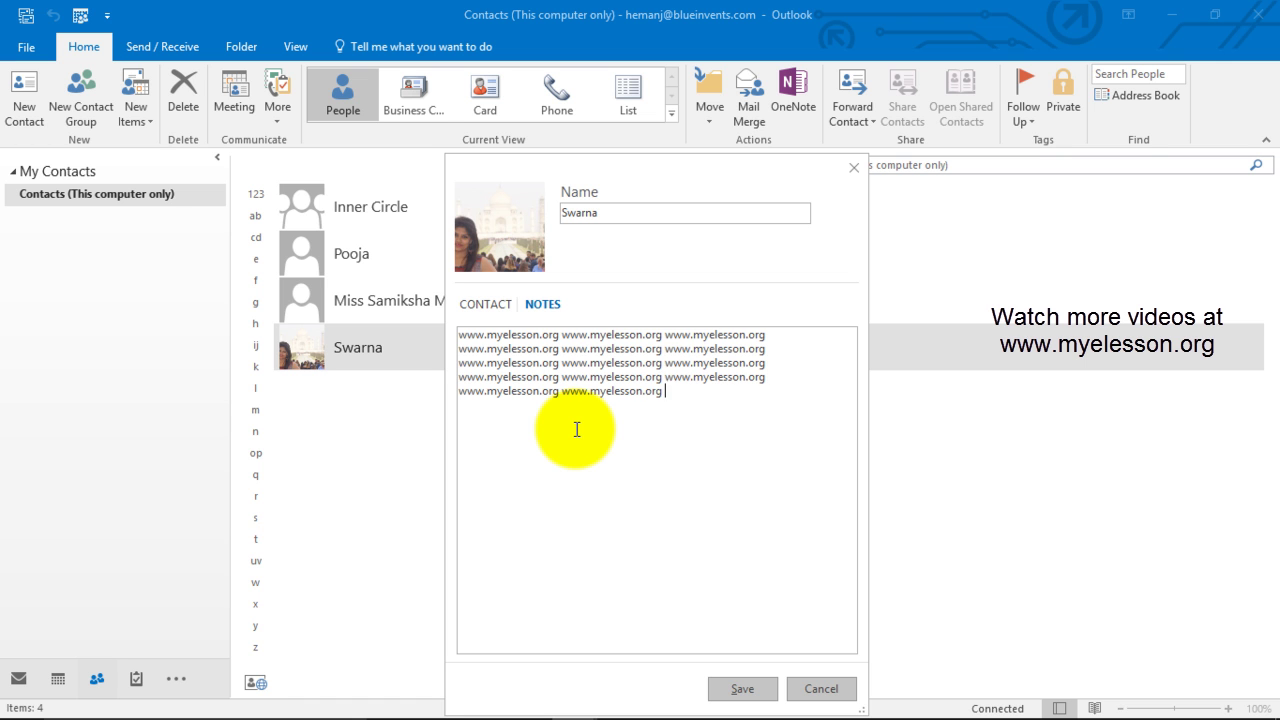
key(ctrl+v)
key(ctrl+v)
key(ctrl+v)
key(ctrl+v)
key(ctrl+v)
key(ctrl+v)
key(ctrl+v)
key(ctrl+v)
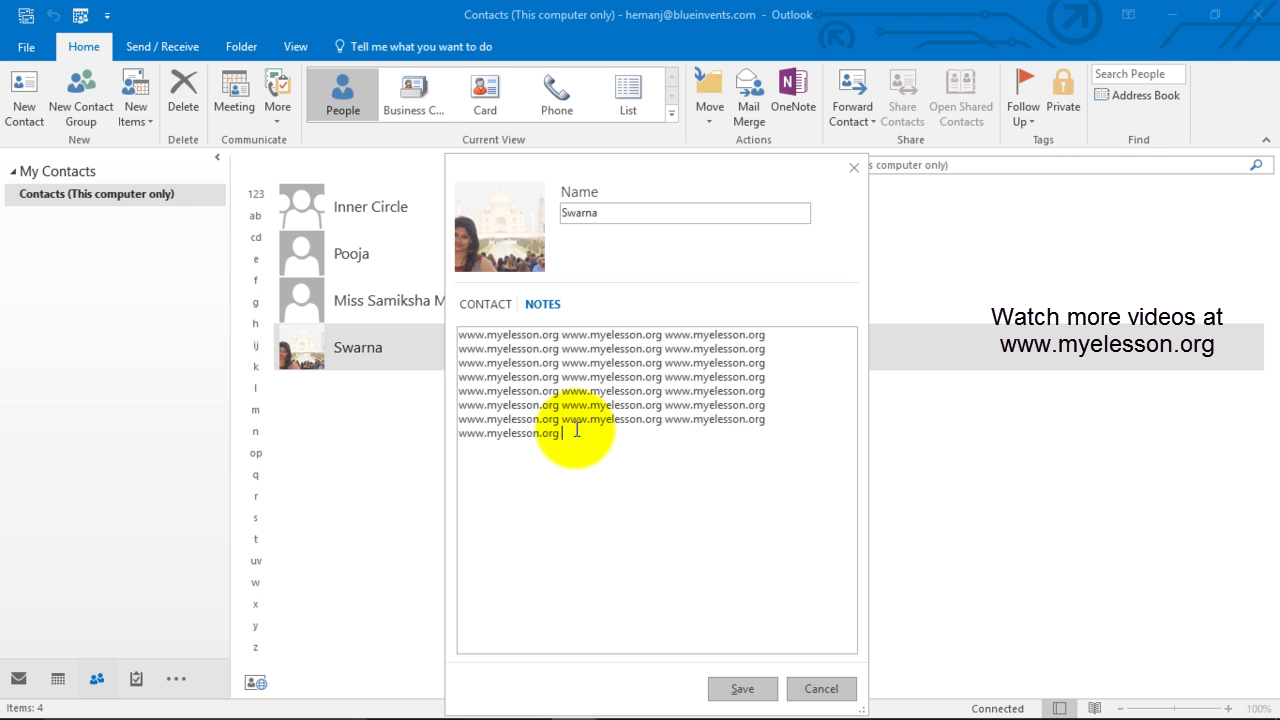
key(ctrl+v)
key(ctrl+v)
key(ctrl+v)
key(ctrl+v)
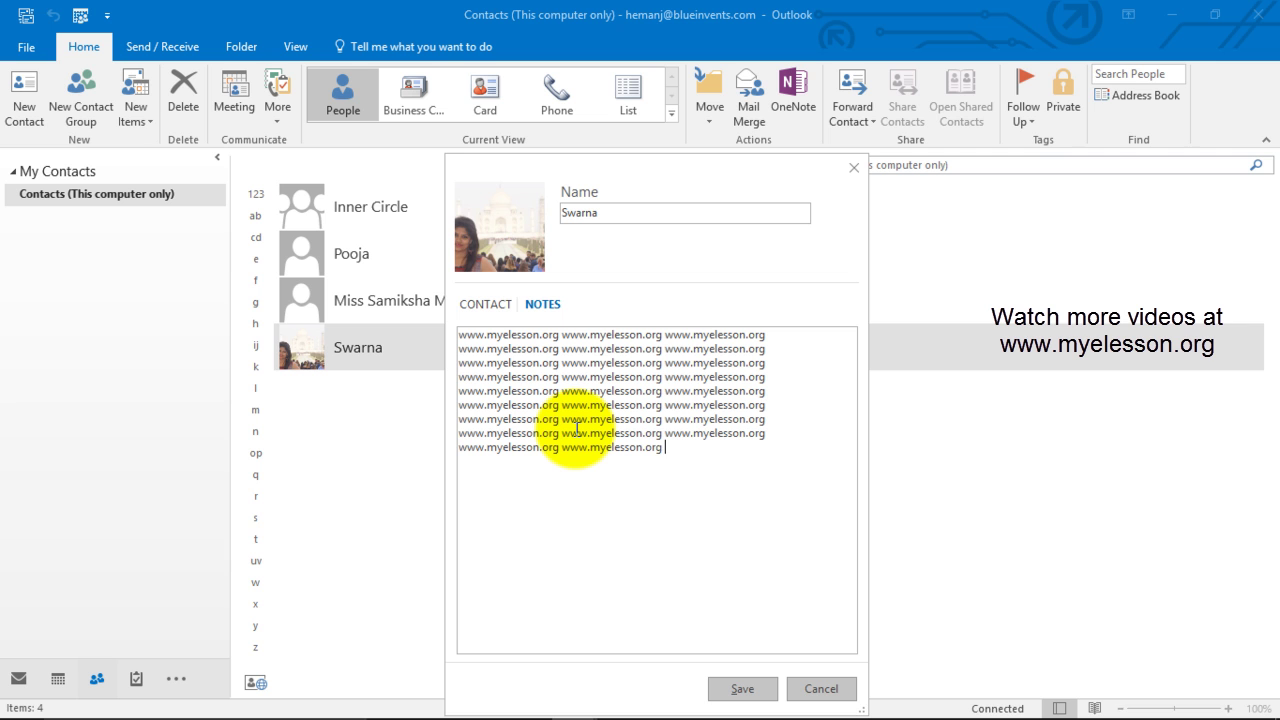
key(ctrl+v)
Step: Save the edited contact from the bottom of the edit card
click(741, 689)
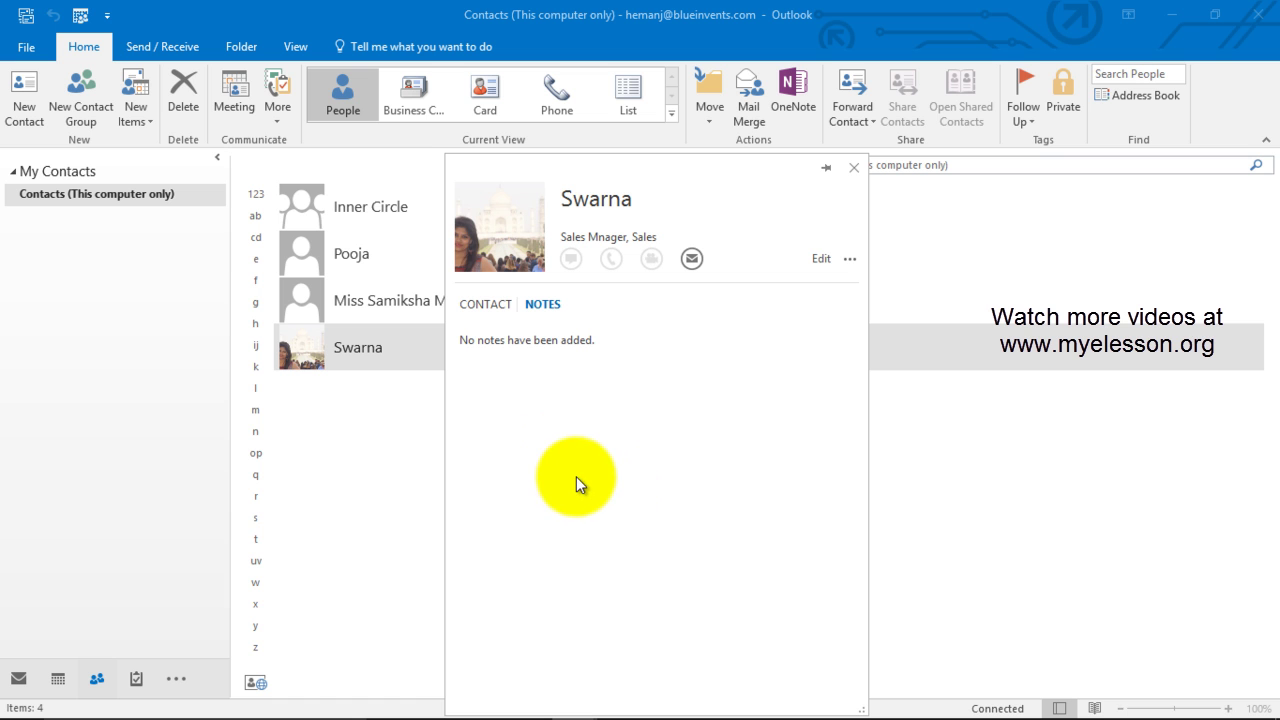